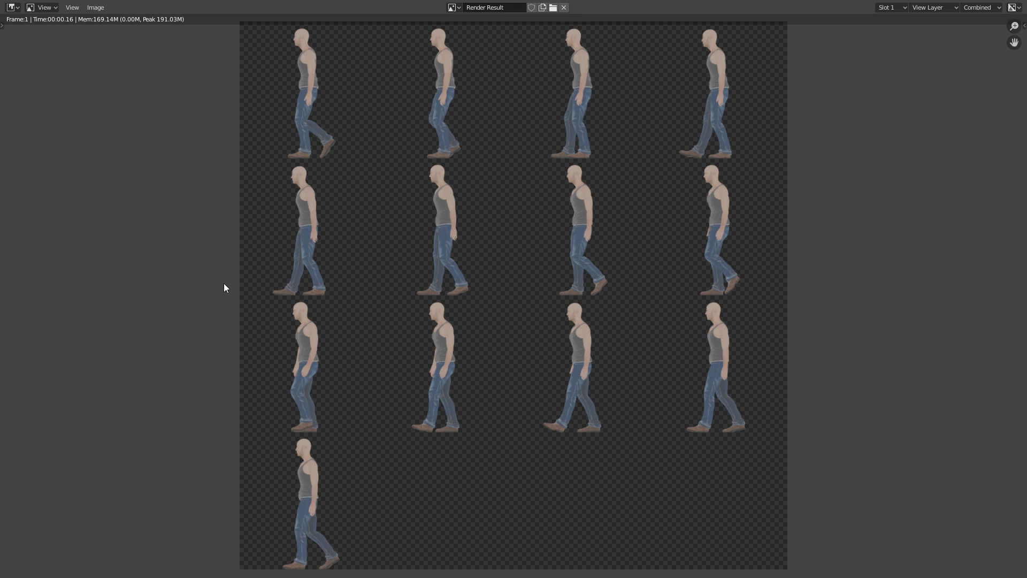
Leave the render result, set the animation's end frame to 150 and play back the walk.
key("Escape")
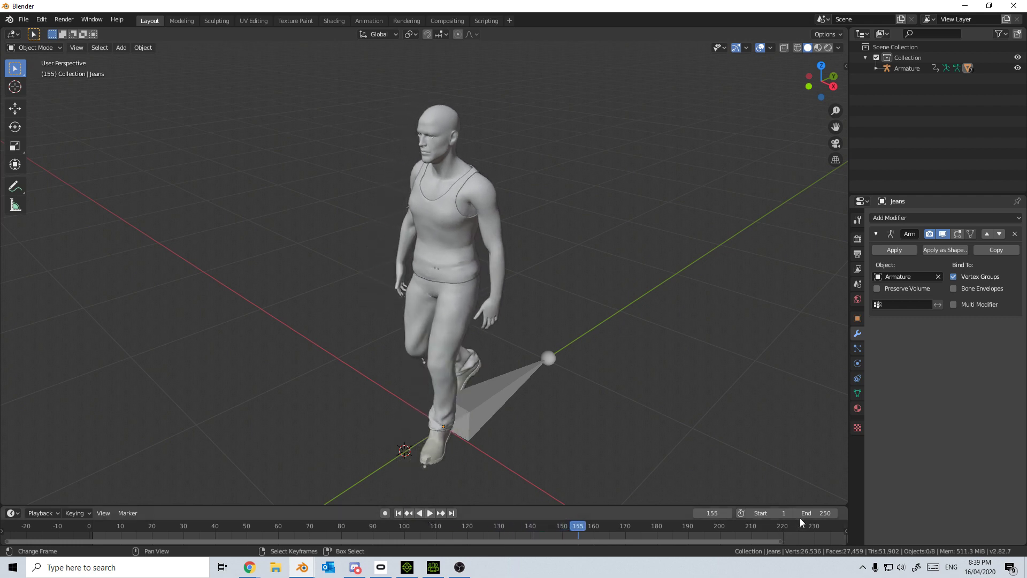
left_click_drag(802, 515, 431, 511)
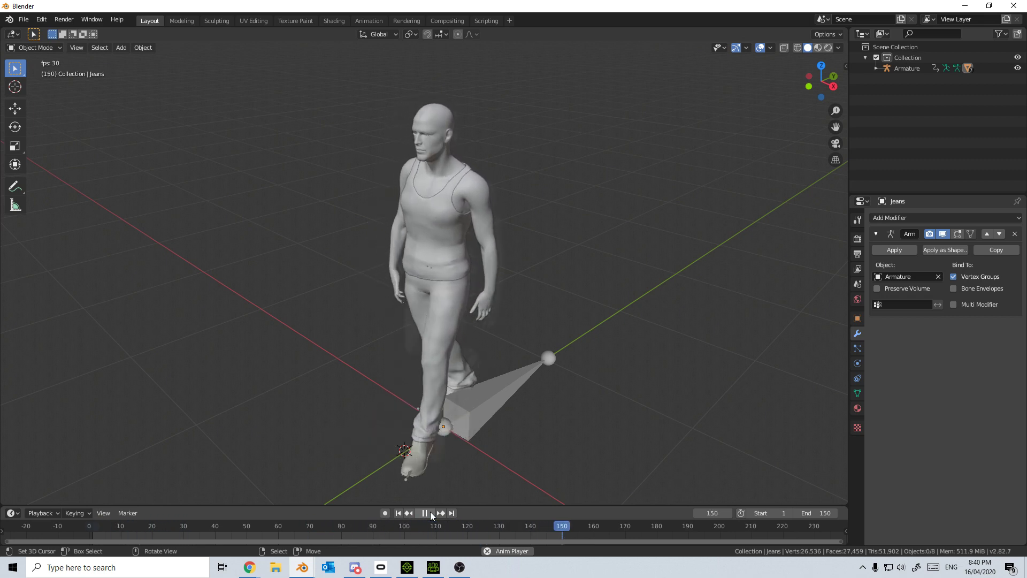
left_click(430, 512)
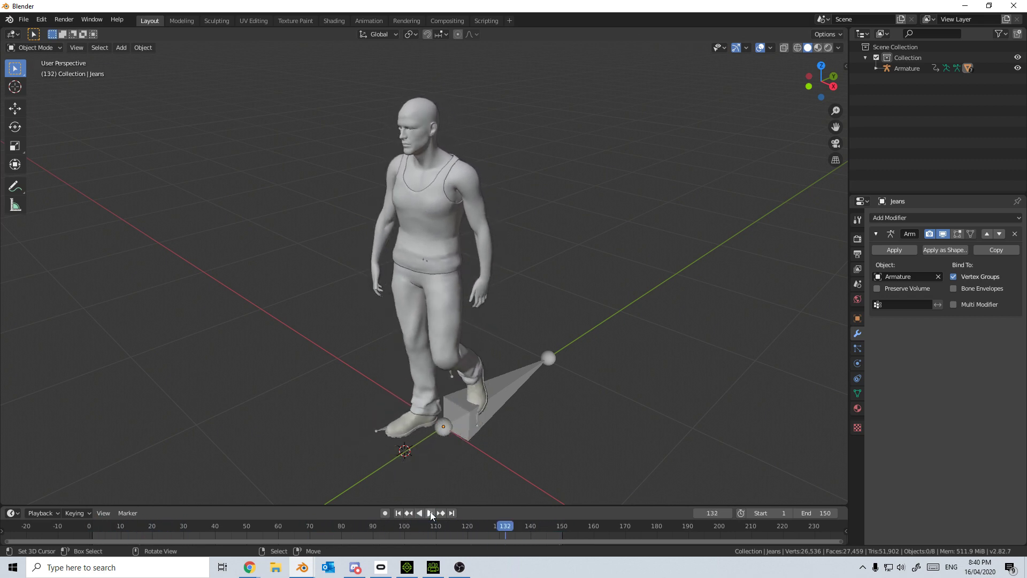
Display the 3D viewport in rendered shading and view the walking character from its side.
left_click(828, 47)
middle_click_drag(577, 332, 752, 360)
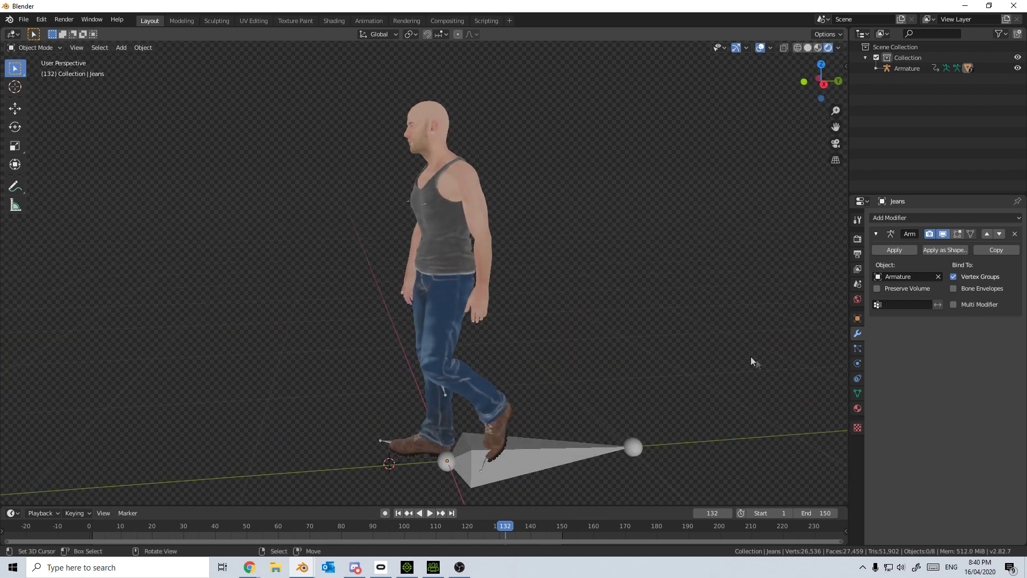
Turn off film transparency to check the character against the world's emission background, and re-enable the transparent film.
left_click(857, 239)
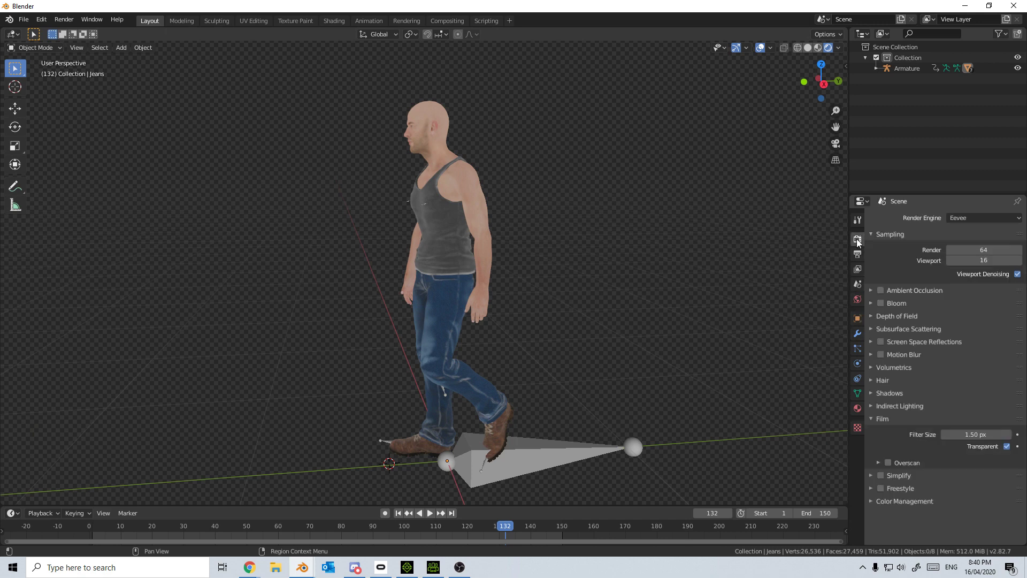
left_click(1005, 446)
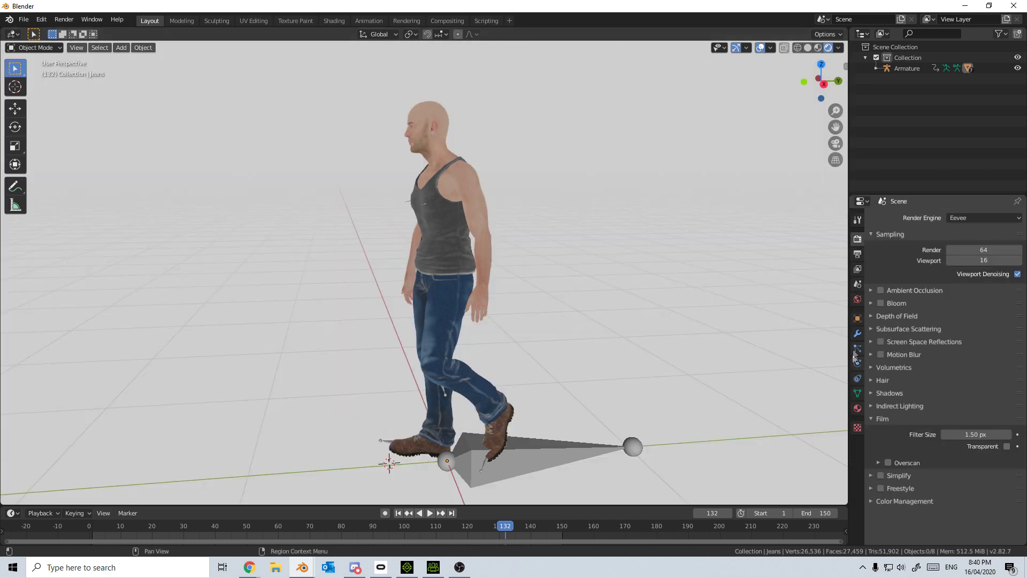
left_click(857, 299)
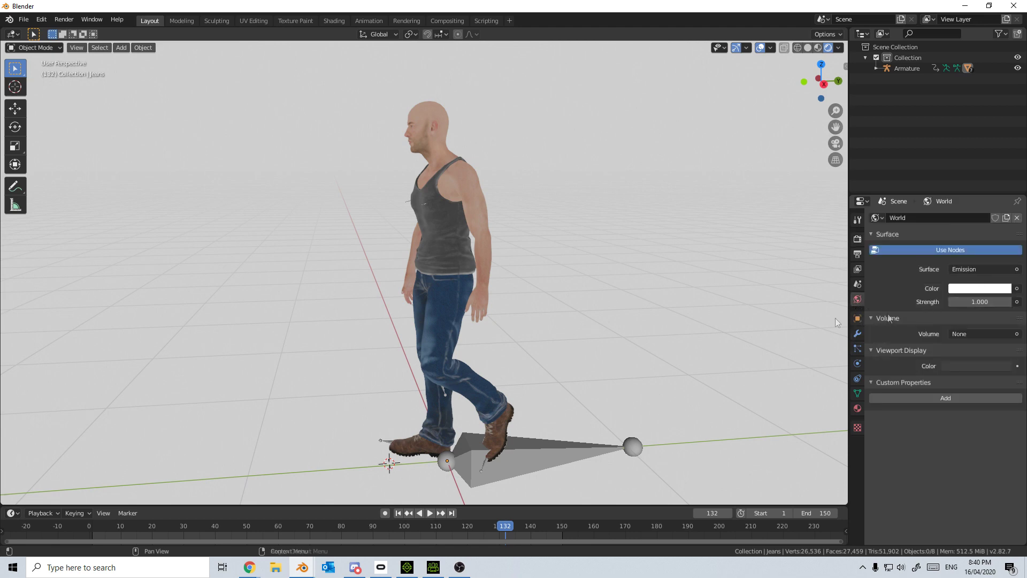
middle_click_drag(792, 326, 761, 345)
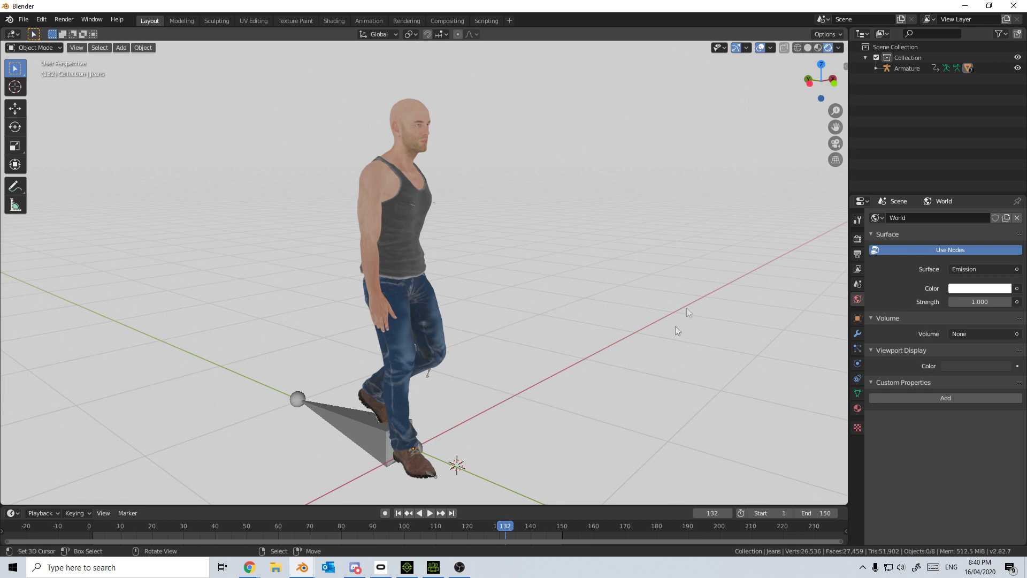
middle_click_drag(682, 321, 487, 327)
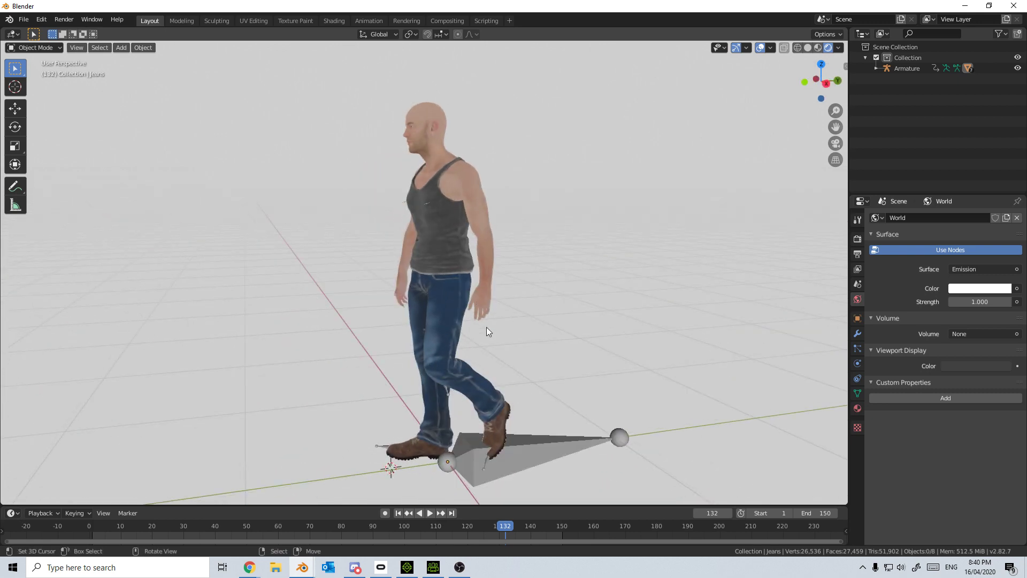
left_click(857, 239)
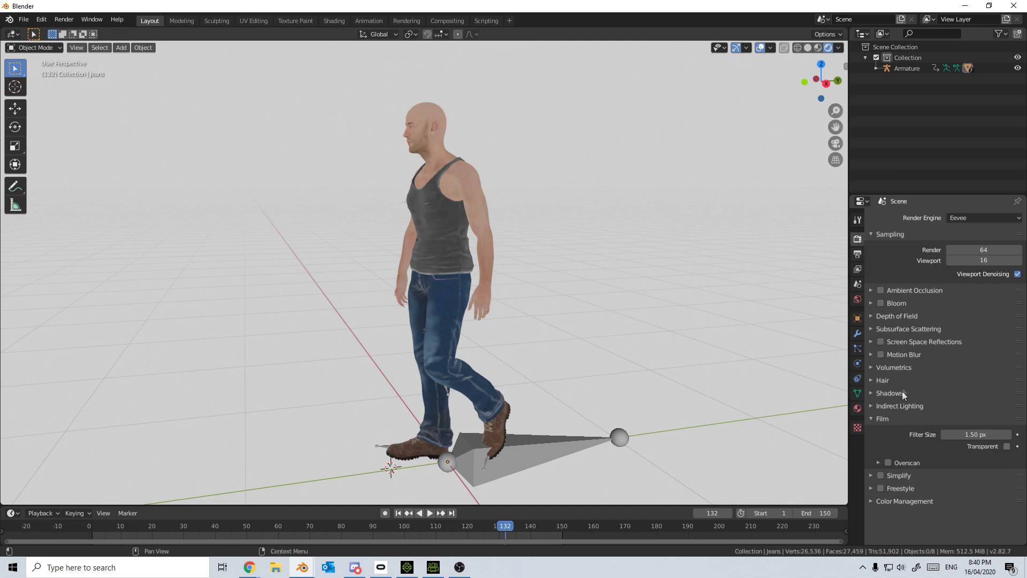
left_click(1006, 446)
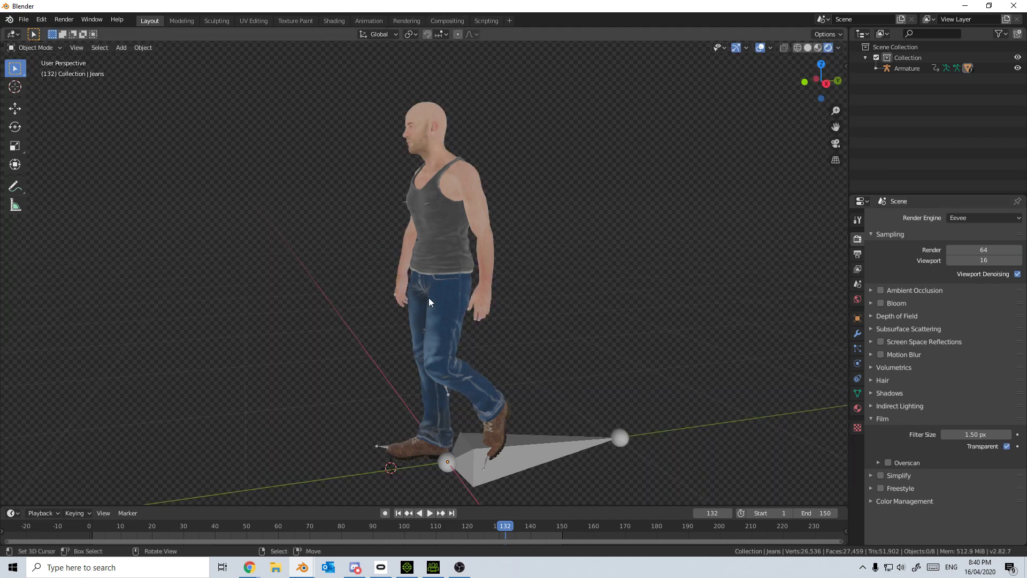
Switch to the Animation workspace and turn the small secondary 3D viewport into a Dope Sheet.
left_click(369, 20)
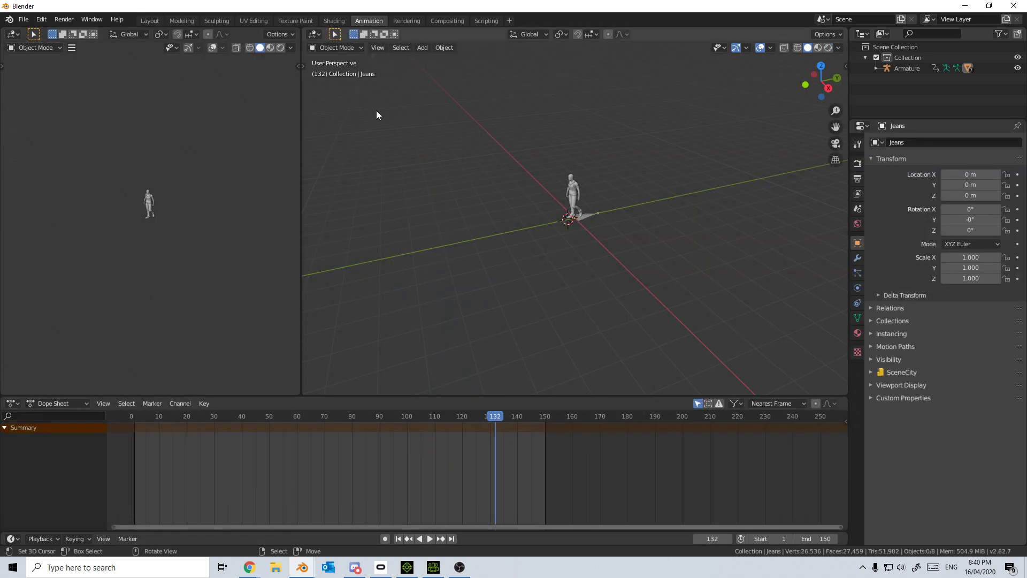
left_click(12, 34)
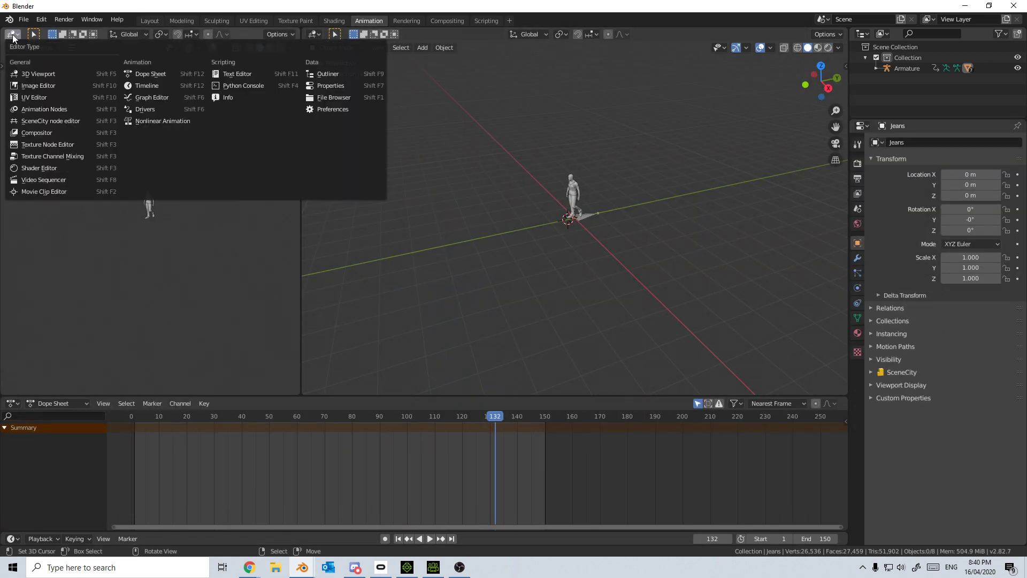
left_click(162, 73)
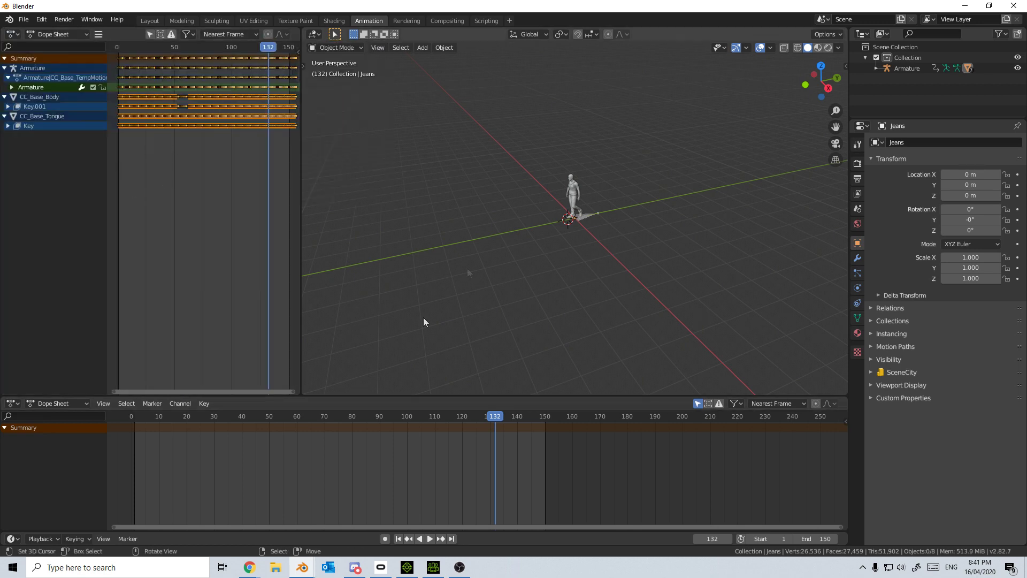
In the right orthographic view, scrub to frame 52 and compare the front foot's pose with the start of the walk cycle.
key("KP_3")
key("KP_Decimal")
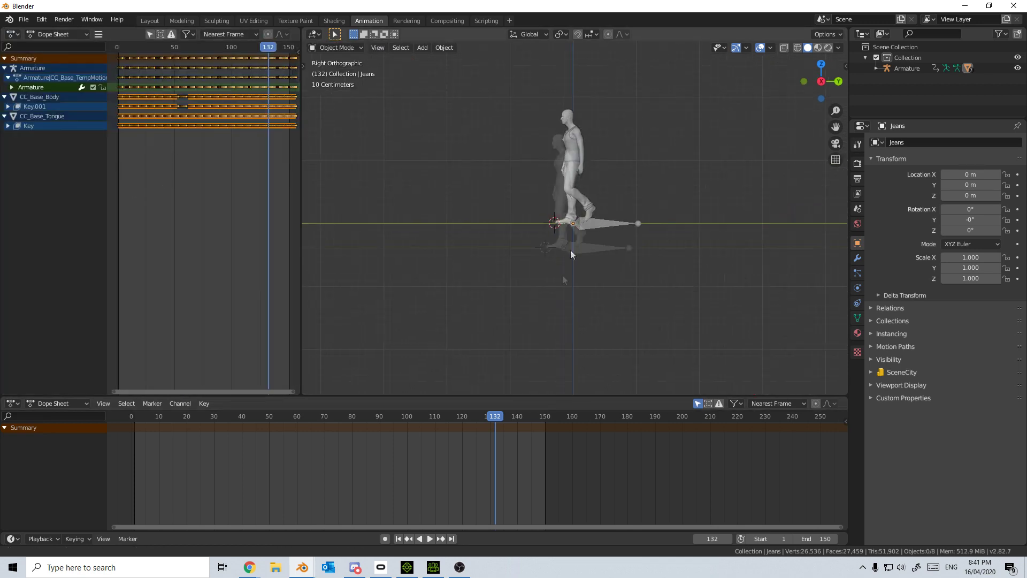
left_click_drag(135, 461, 274, 456)
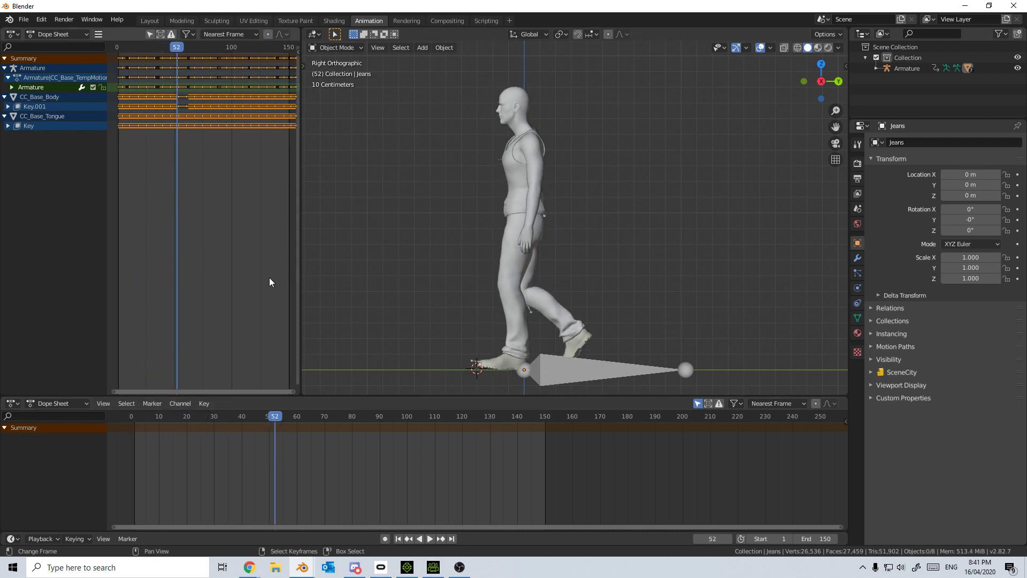
scroll(464, 369, "up", 5)
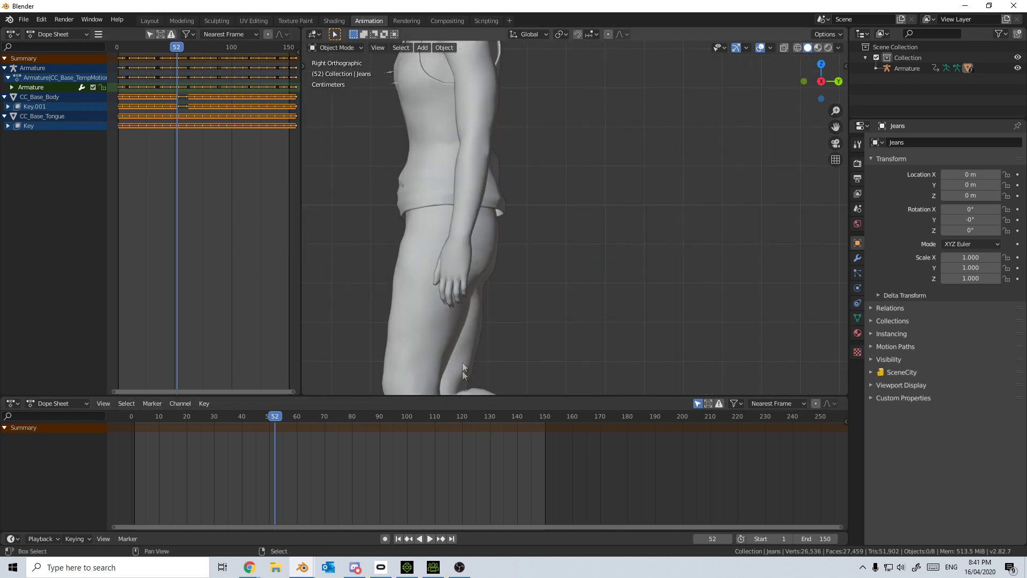
scroll(555, 313, "down", 5, "shift")
scroll(554, 251, "up", 6)
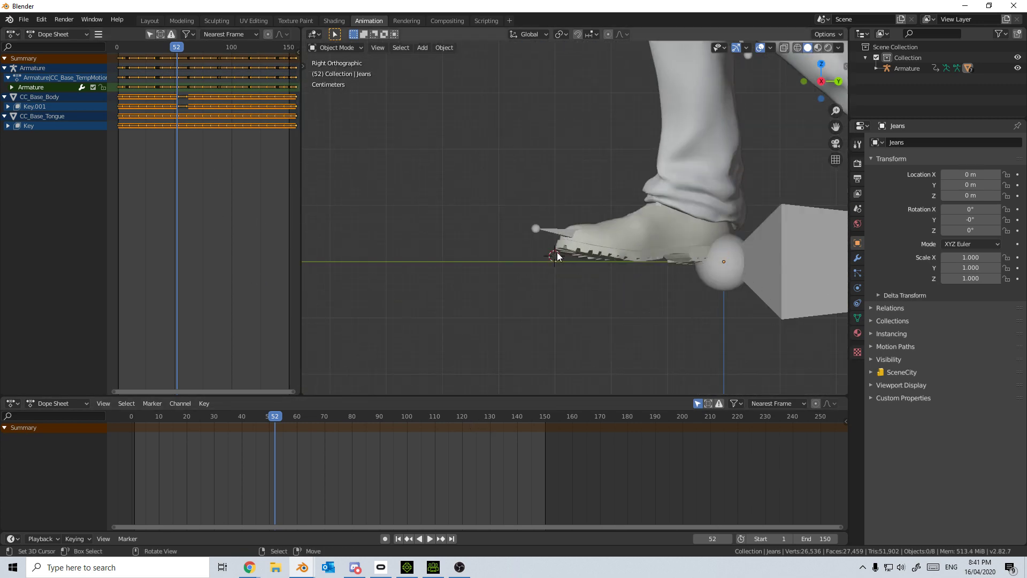
left_click_drag(275, 444, 112, 438)
key("space")
left_click_drag(185, 437, 274, 439)
key("space")
Delete all keyframes after frame 52 in the Dope Sheet and set the current frame to 52.
scroll(214, 160, "down", 2, "ctrl")
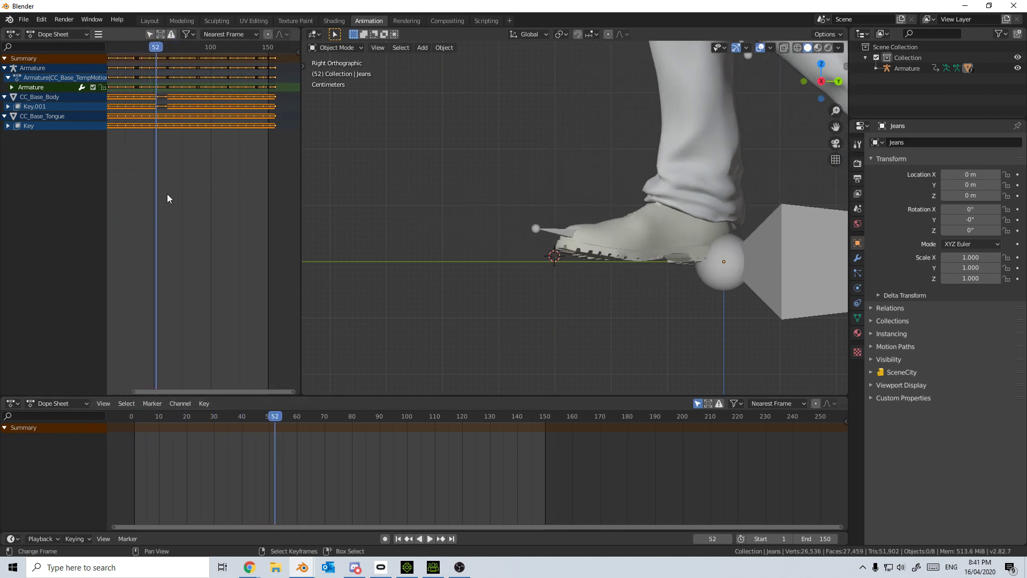
left_click(158, 58)
right_click(159, 58)
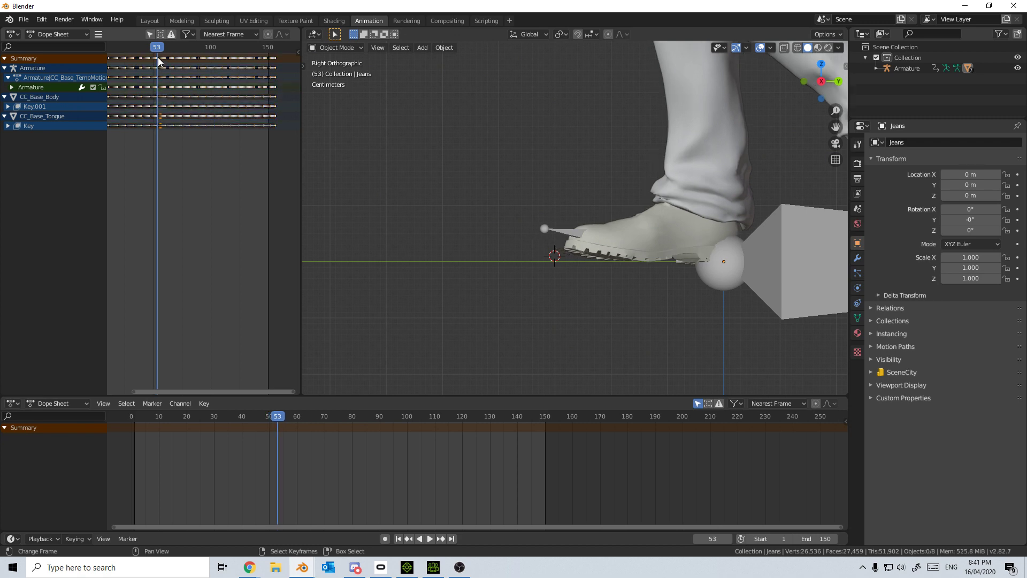
left_click_drag(166, 92, 355, 220)
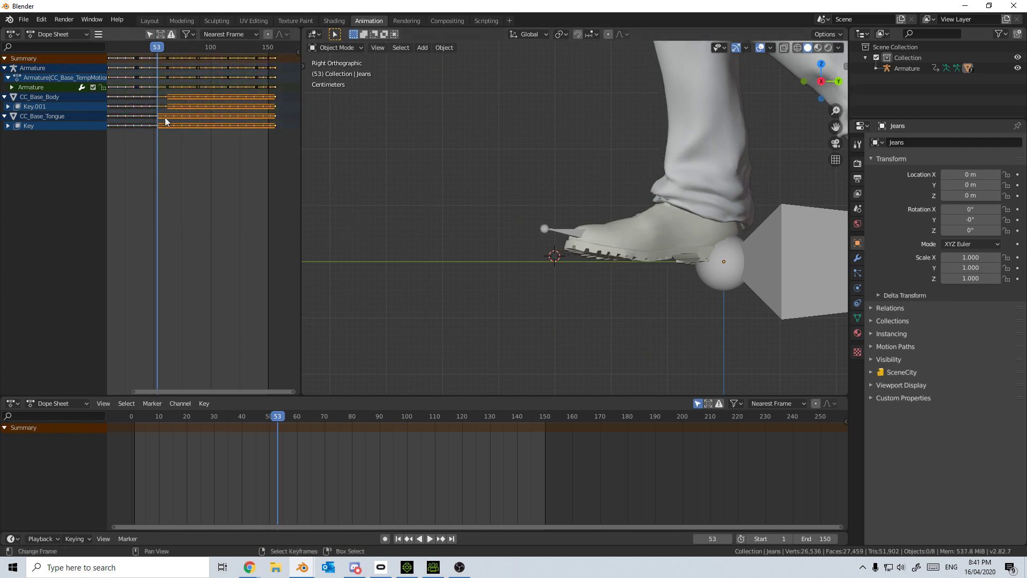
scroll(165, 118, "up", 6)
key("x")
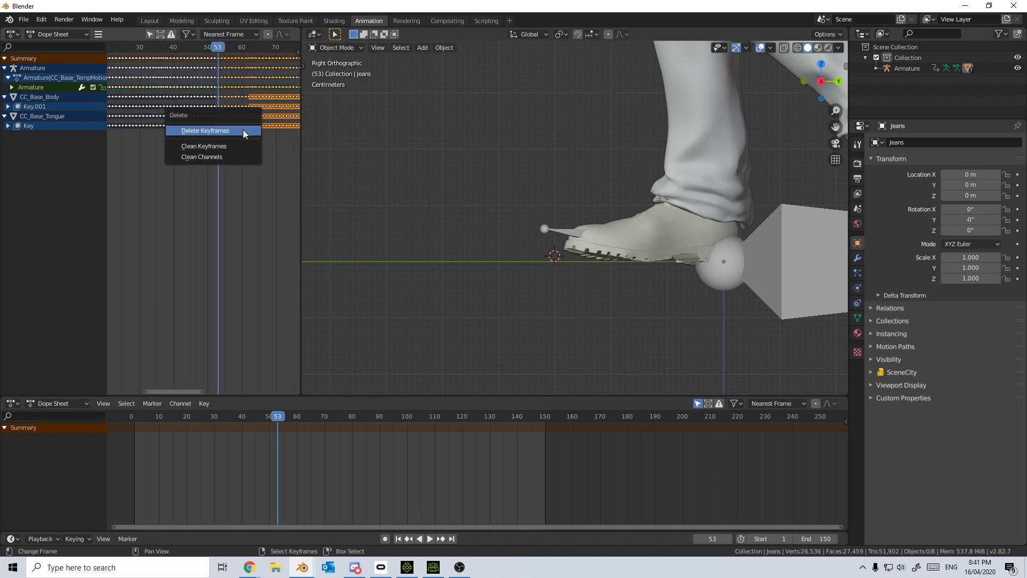
left_click(243, 131)
key("x")
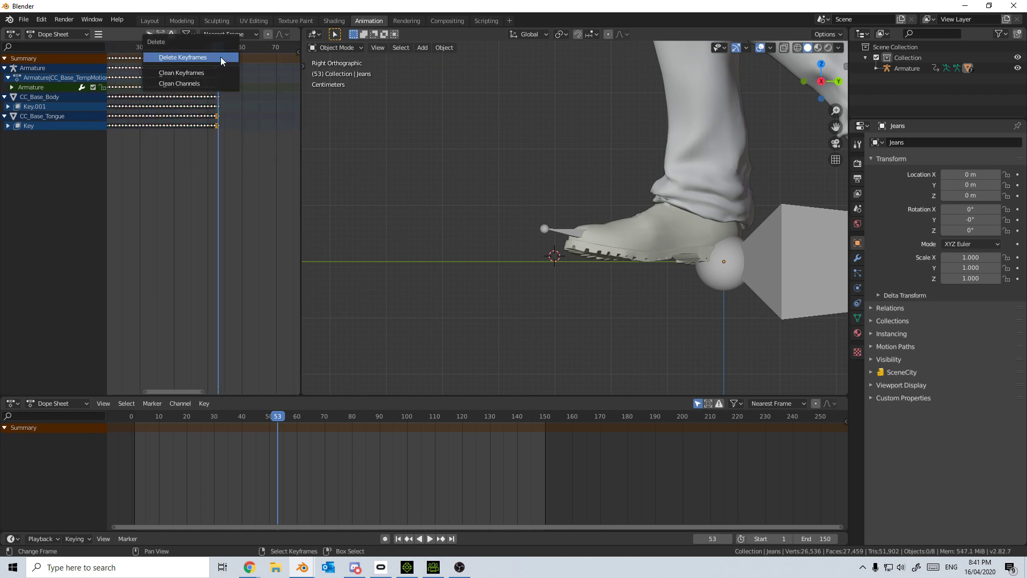
left_click(220, 57)
left_click_drag(220, 170, 214, 169)
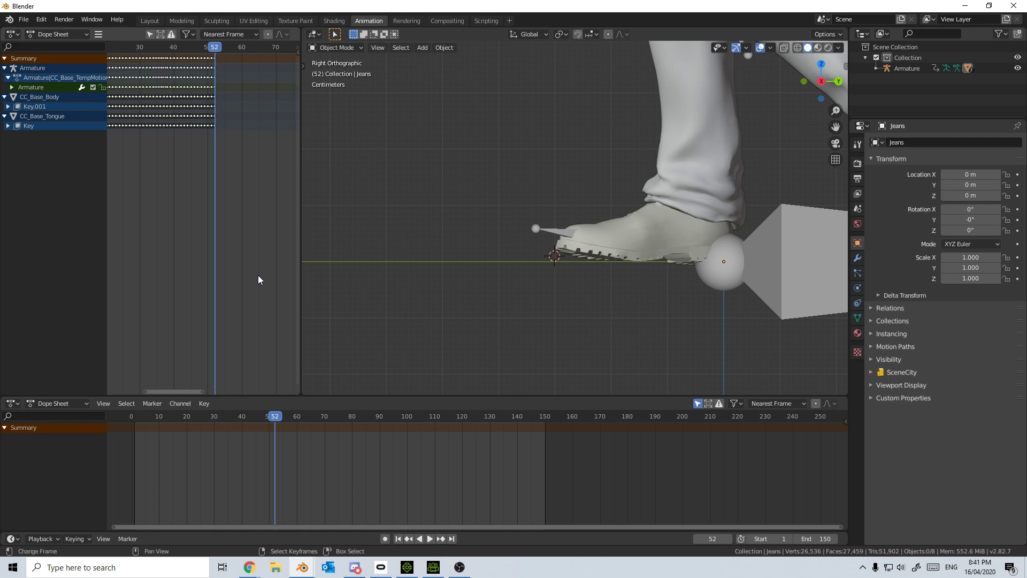
Scale all remaining keyframes down around frame 1 so the walk cycle ends at about frame 14.
scroll(176, 229, "left", 5, "ctrl")
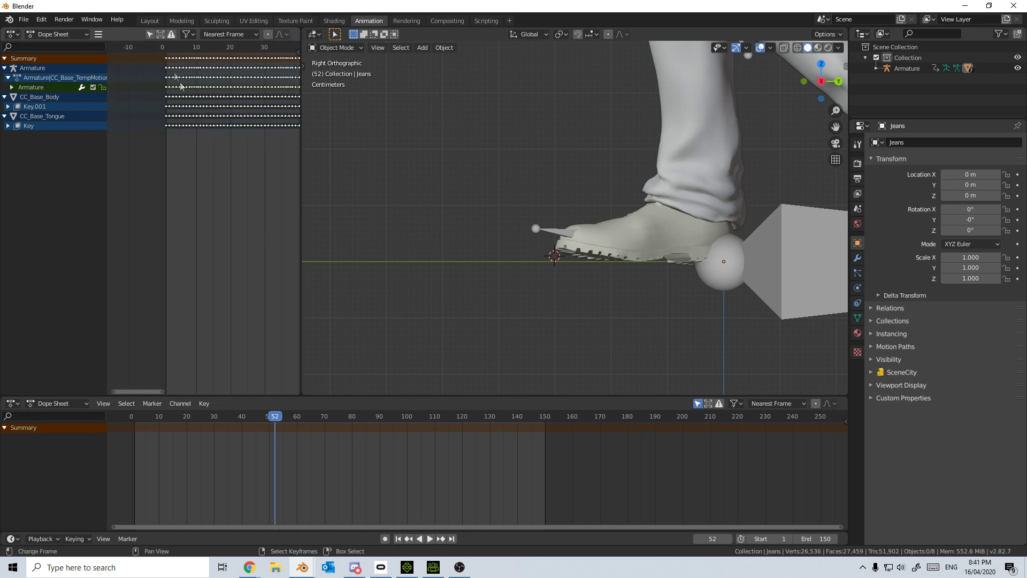
left_click(166, 57)
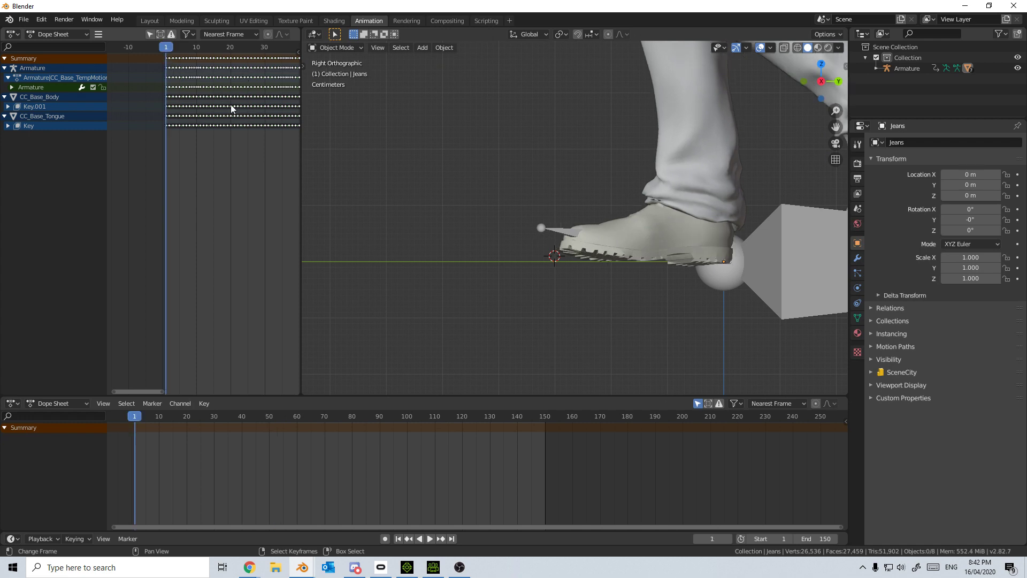
key("a")
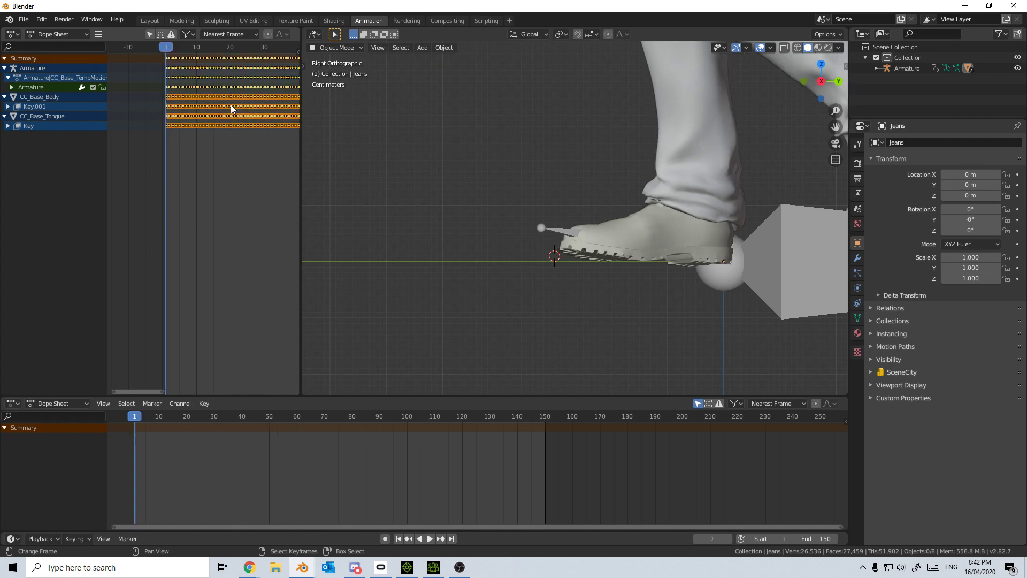
key("s")
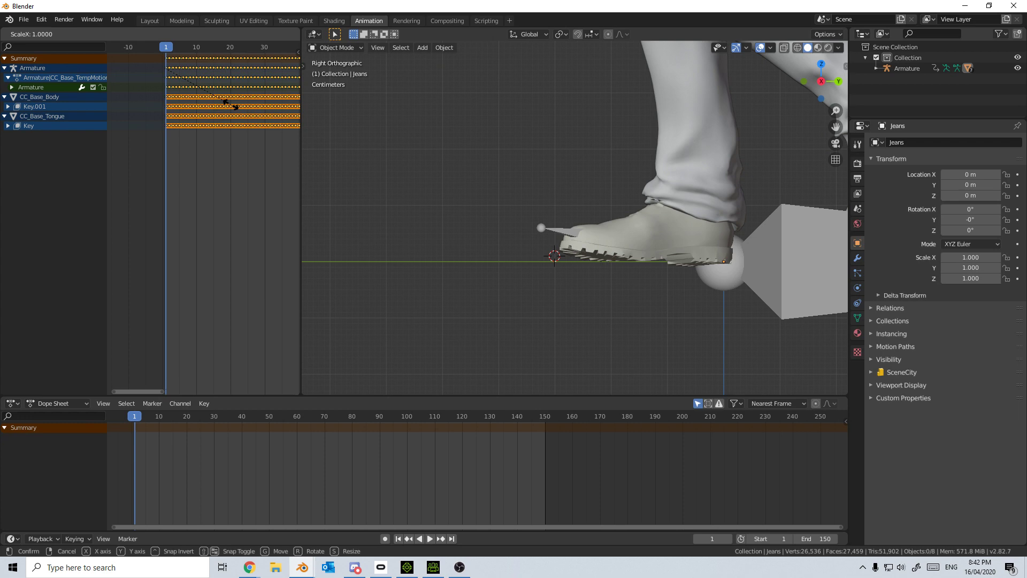
left_click(230, 104)
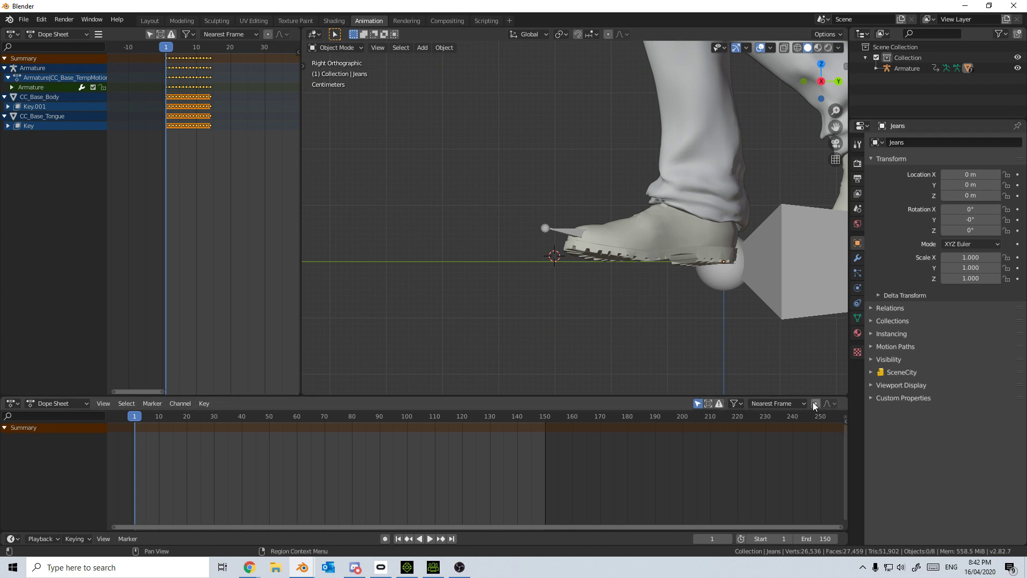
Set the animation's end frame to 13 and play back the compressed walk cycle.
left_click(802, 539)
type("13")
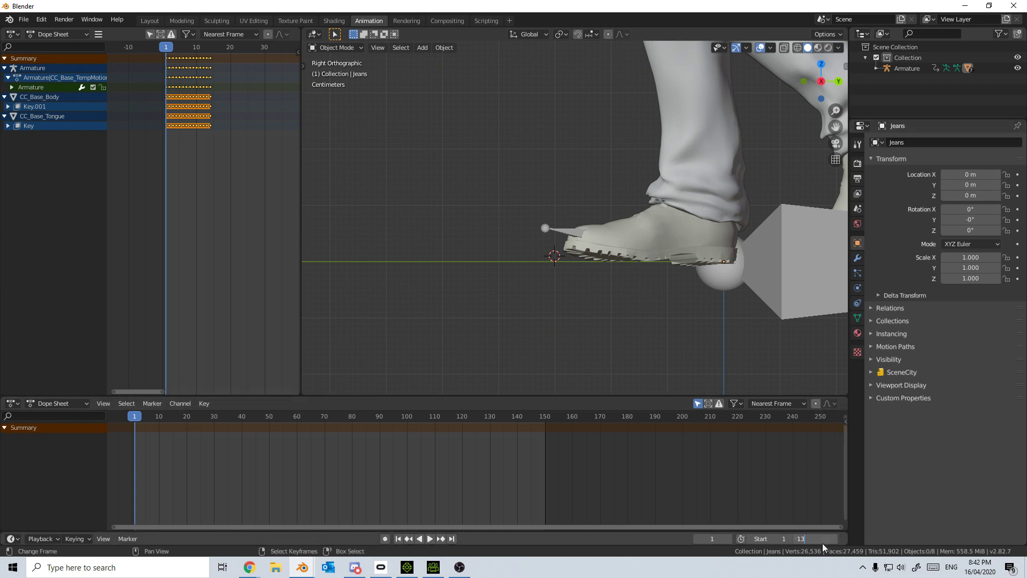
key("Return")
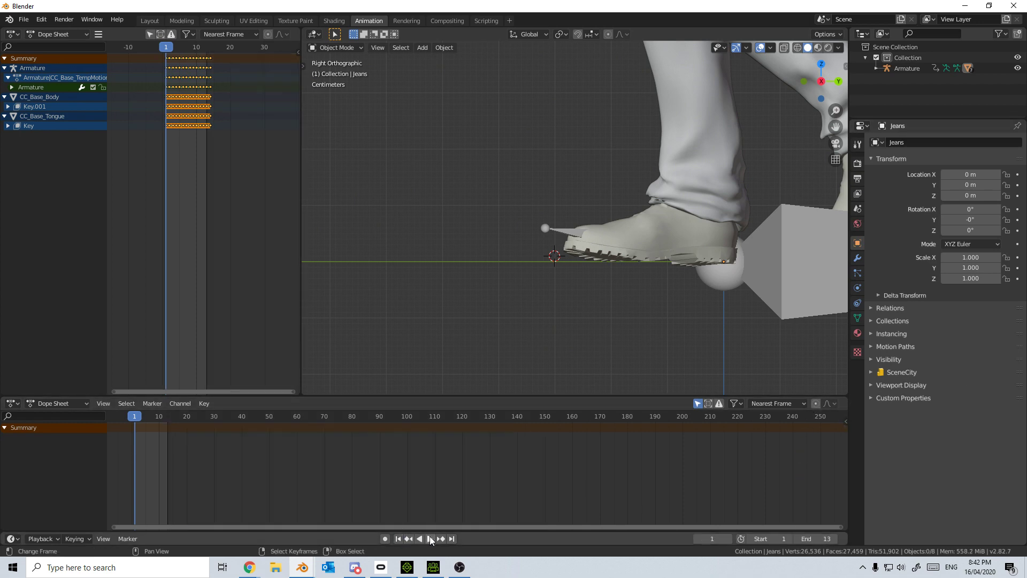
key("space")
scroll(600, 287, "down", 7)
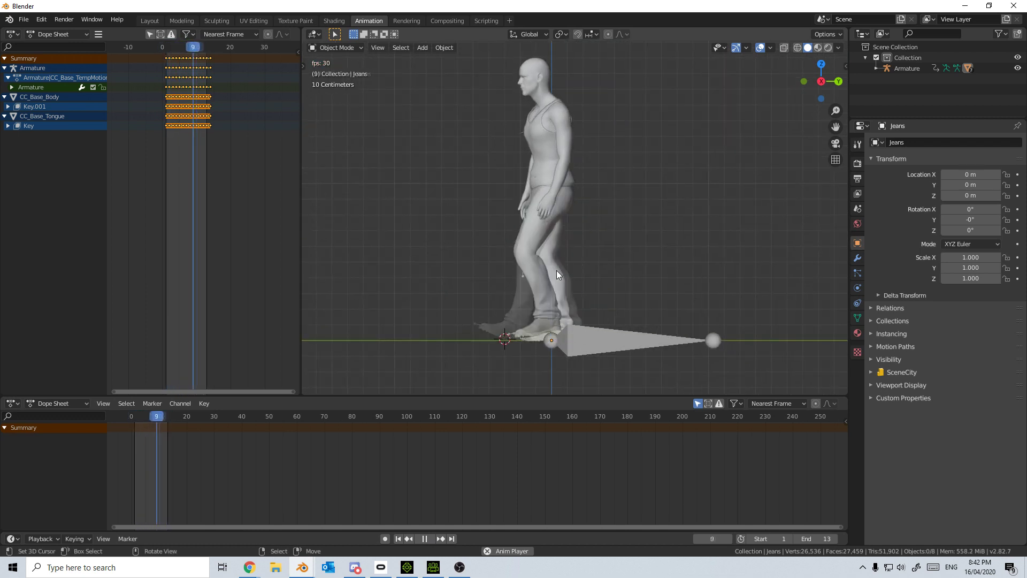
left_click(426, 537)
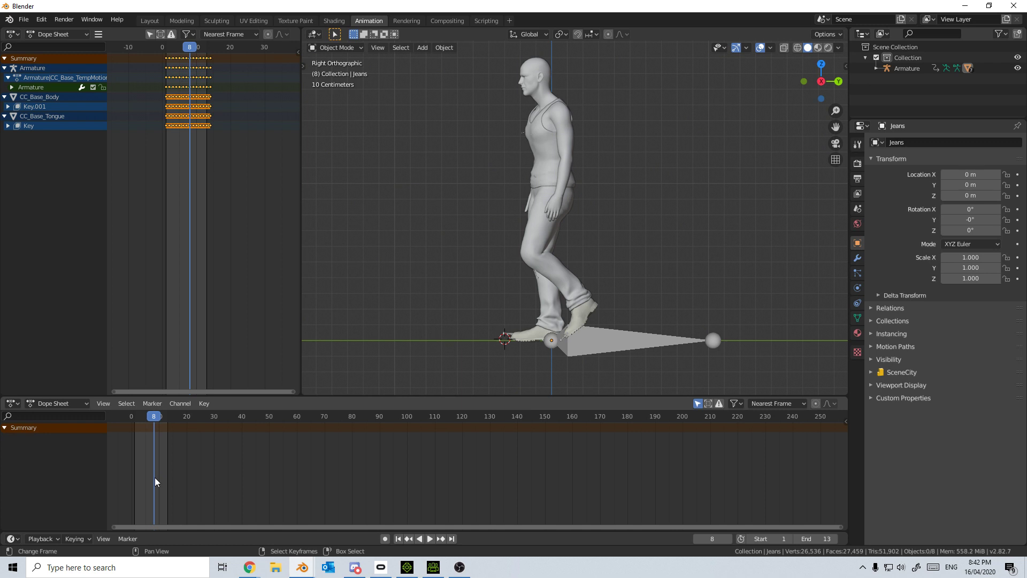
Return to frame 1 and scale all keyframes by a factor of 4.
key("shift+Left")
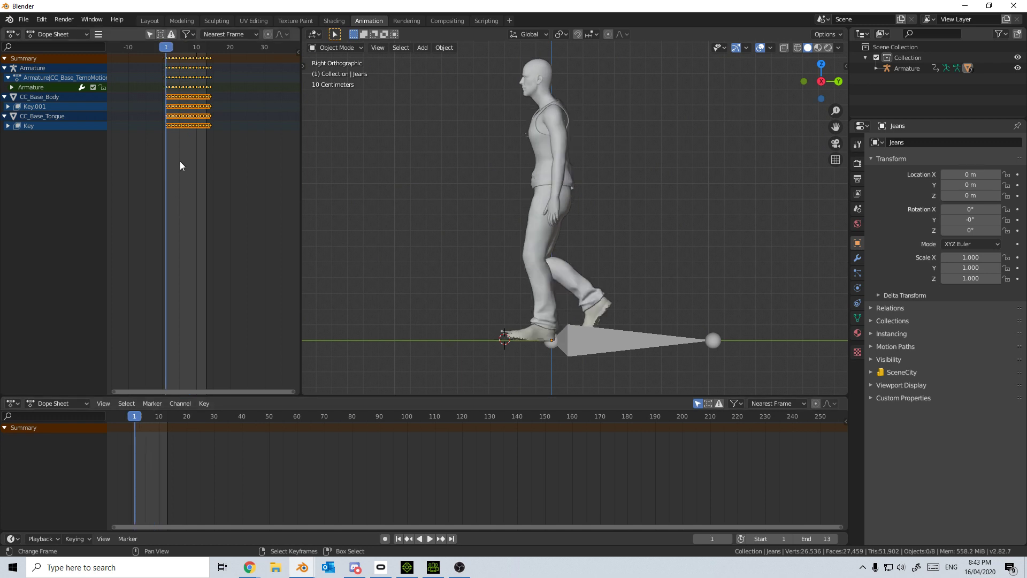
type("s4")
key("Return")
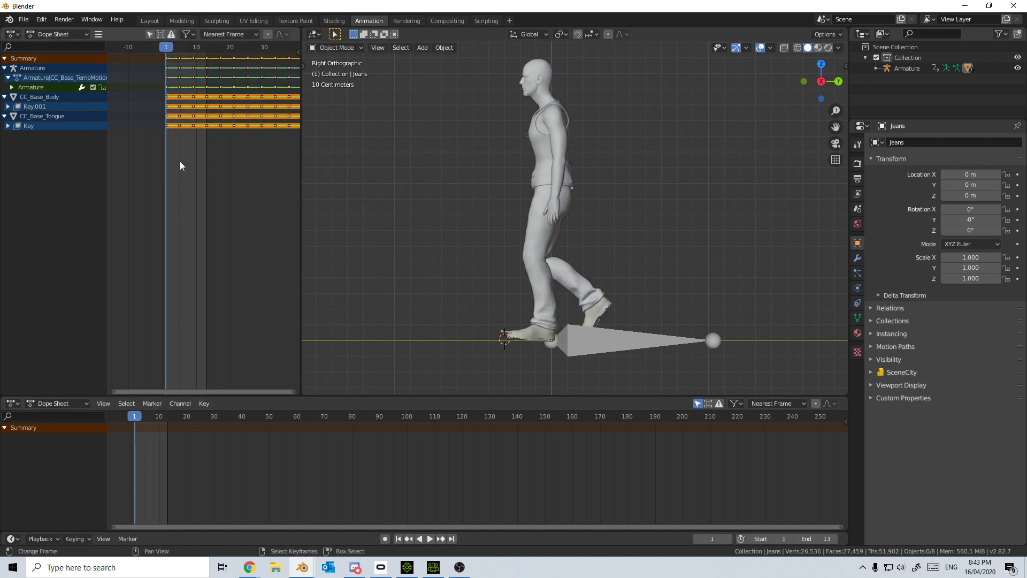
Set the animation's end frame to 52.
left_click(821, 538)
type("5")
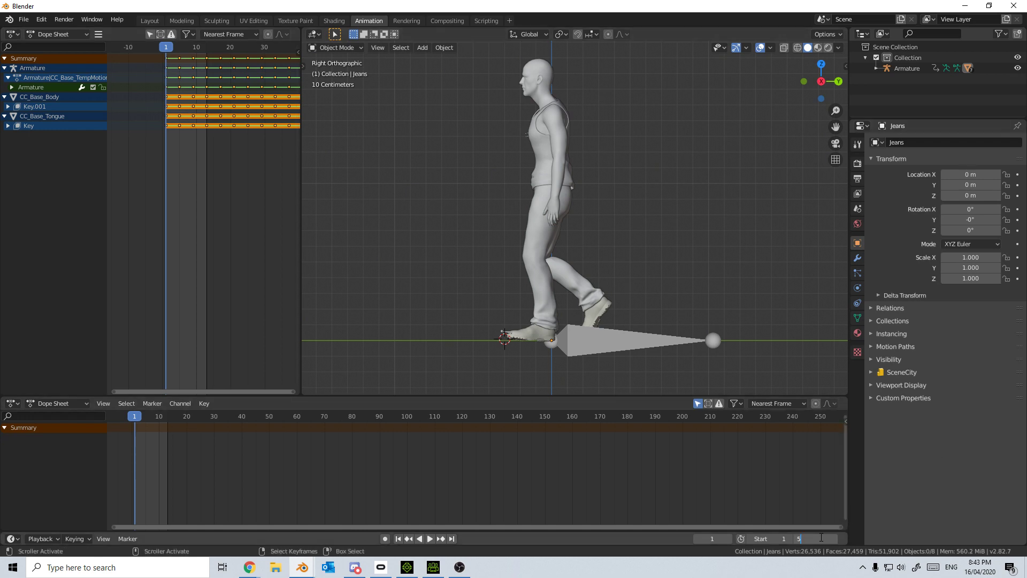
type("2")
key("Return")
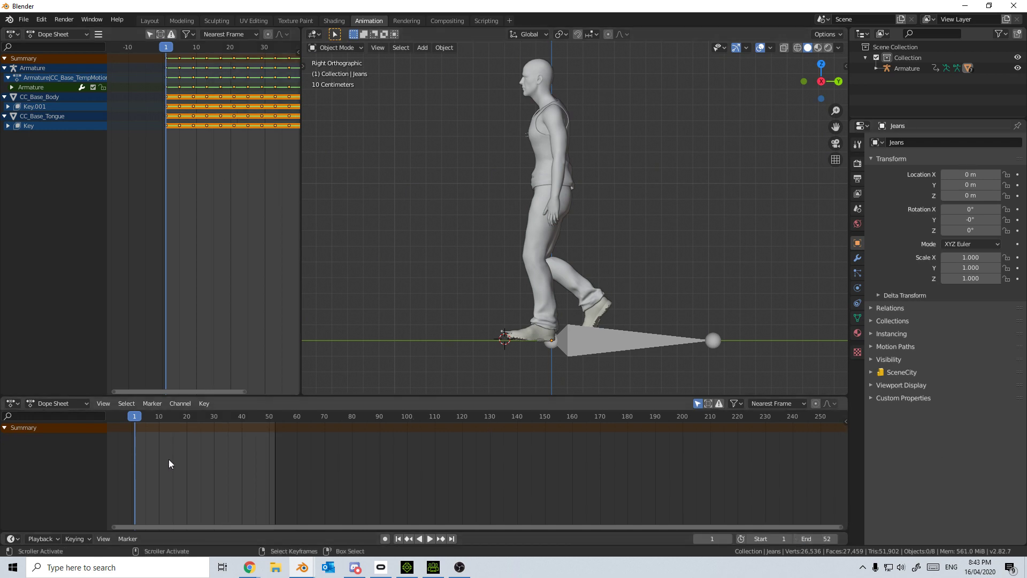
Set the selected keyframes' interpolation to Constant and play back the stretched walk cycle.
key("t")
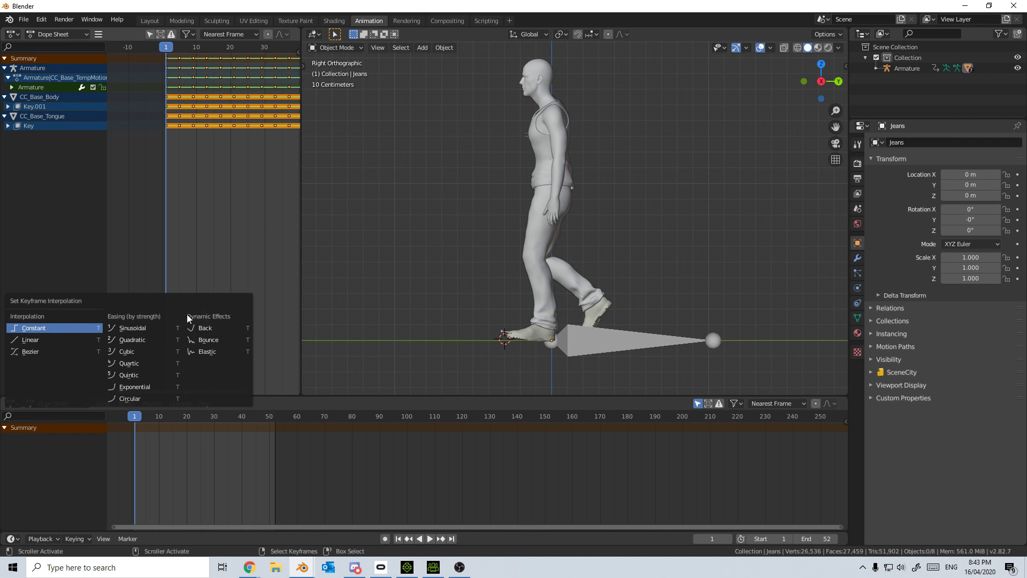
left_click(22, 328)
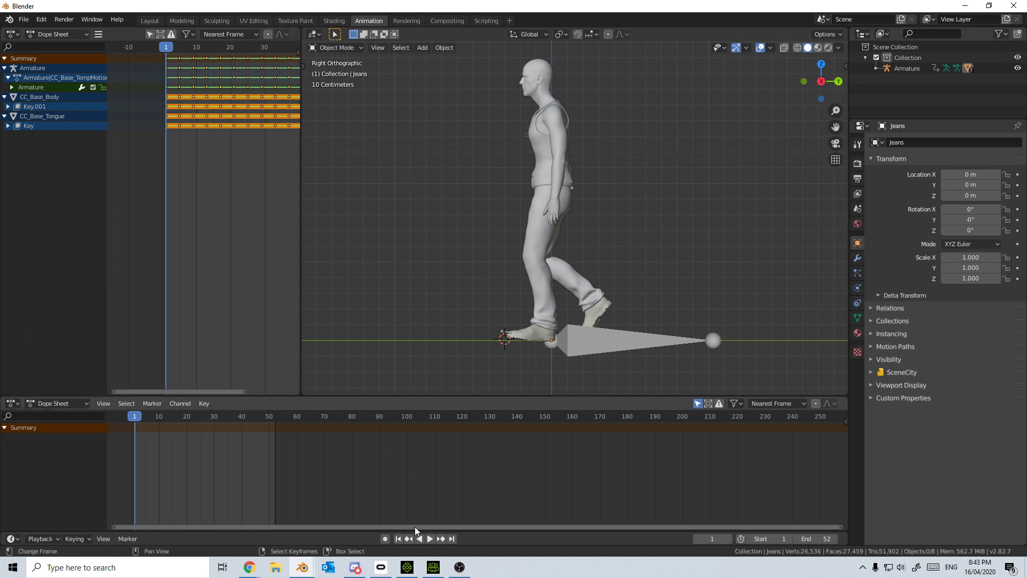
left_click(429, 538)
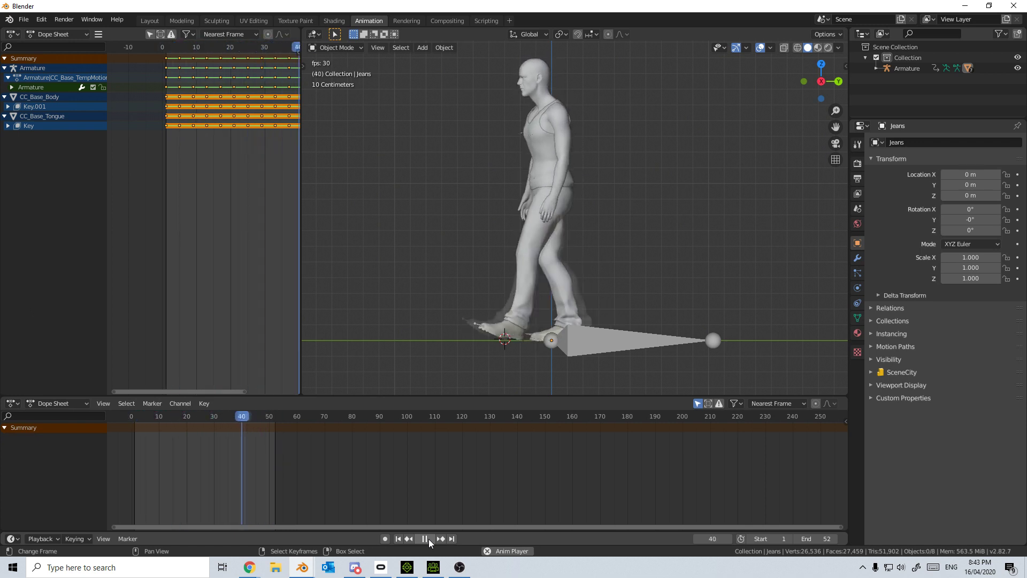
key("Escape")
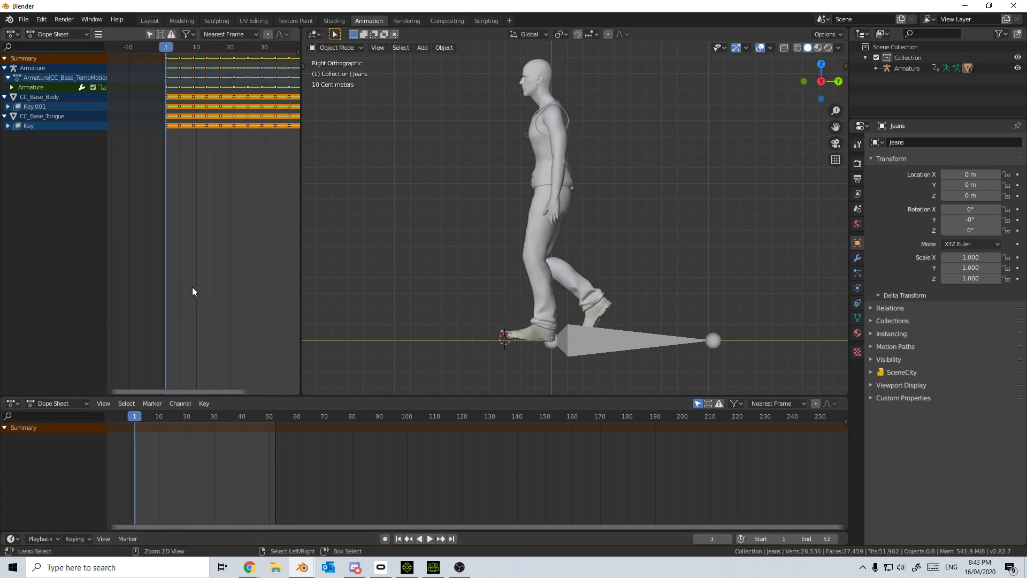
Undo the fourfold keyframe scaling, the interpolation change and the end-frame change to restore the compressed 13-frame walk cycle.
key("Home")
key("space")
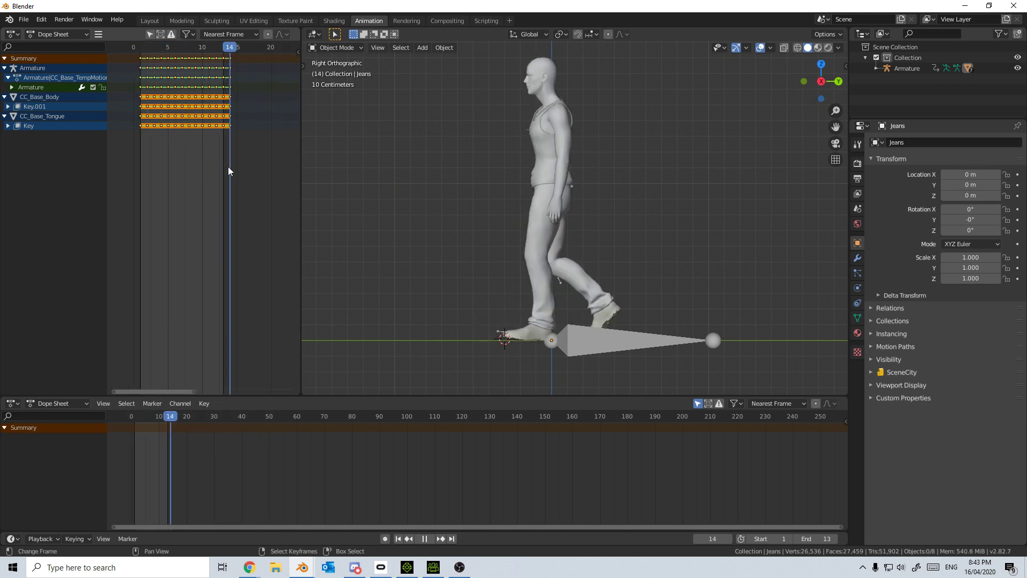
key("space")
Compare the walk poses at frames 1 and 14, ending on frame 13.
key("Right")
key("space")
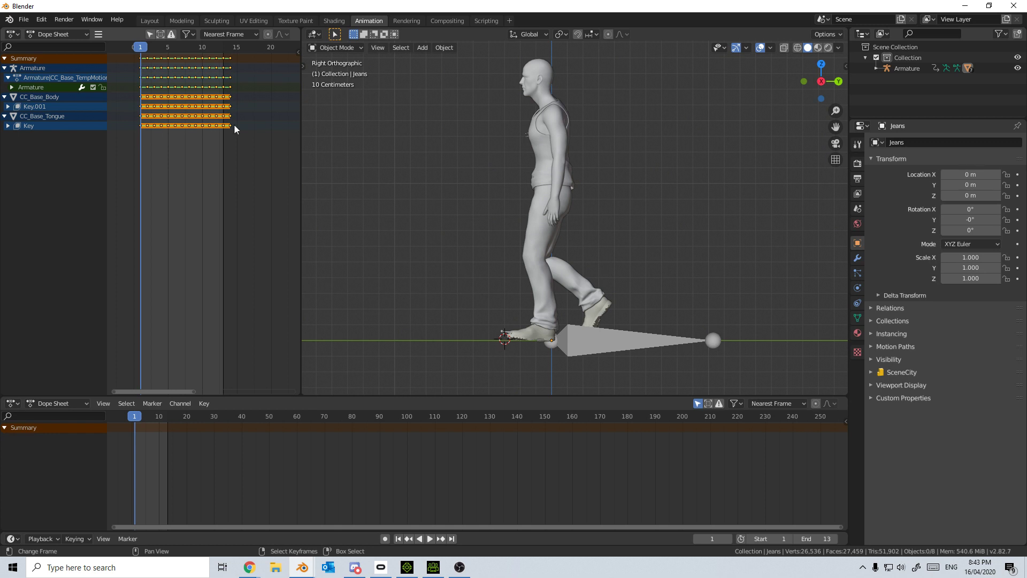
key("space")
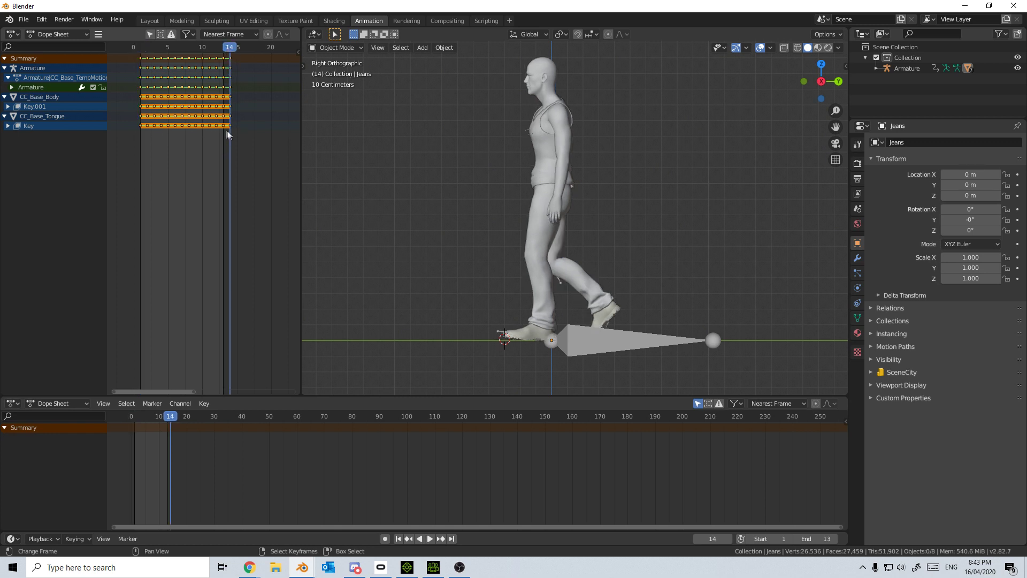
left_click(140, 140)
key("space")
left_click_drag(140, 135, 218, 134)
key("space")
Snap the 3D cursor to the world origin.
scroll(588, 241, "down", 3)
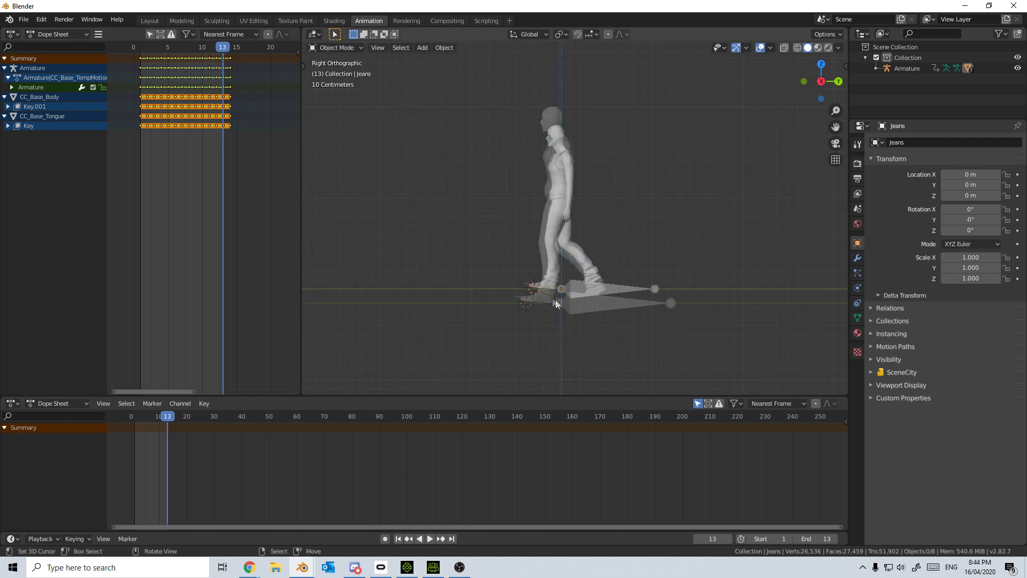
scroll(618, 210, "down", 2)
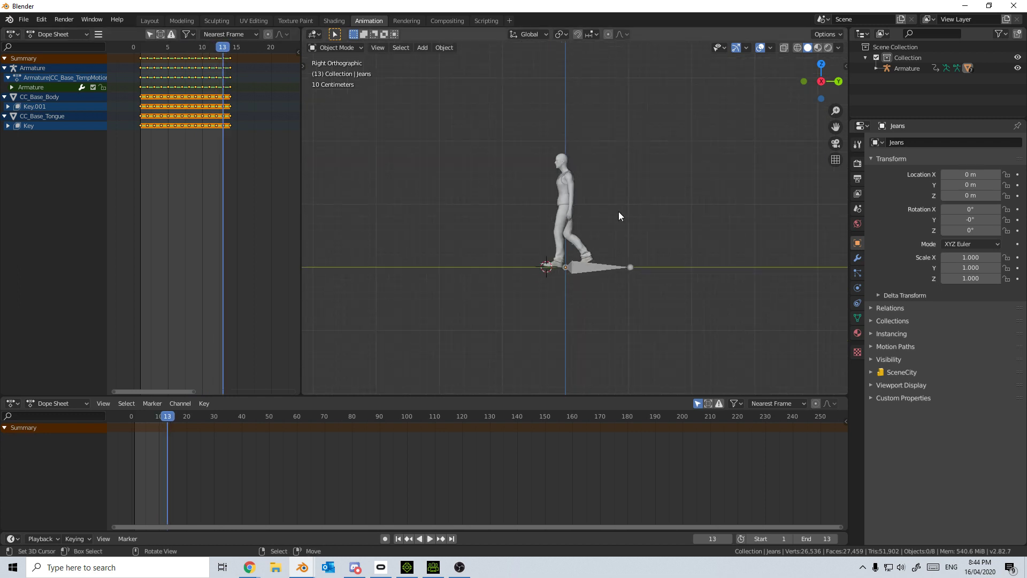
scroll(603, 255, "down", 1)
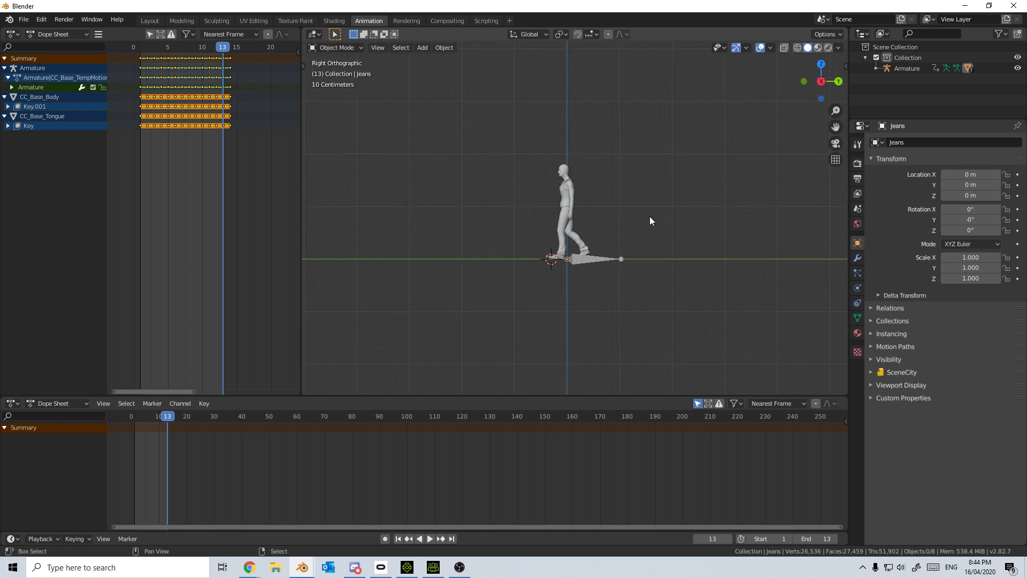
key("shift+s")
left_click(571, 254)
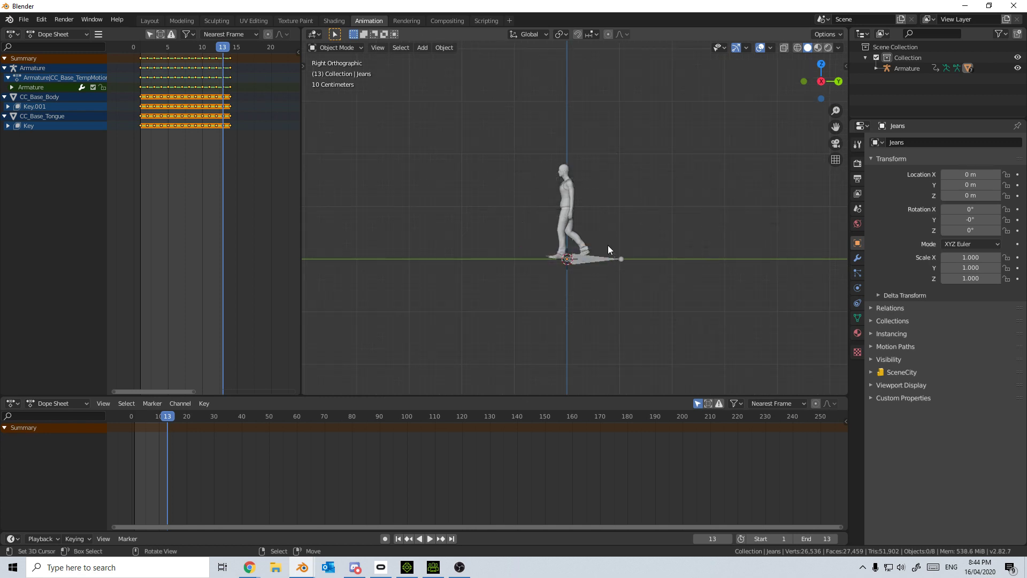
Add a camera at the 3D cursor.
scroll(607, 245, "up", 1)
key("shift+a")
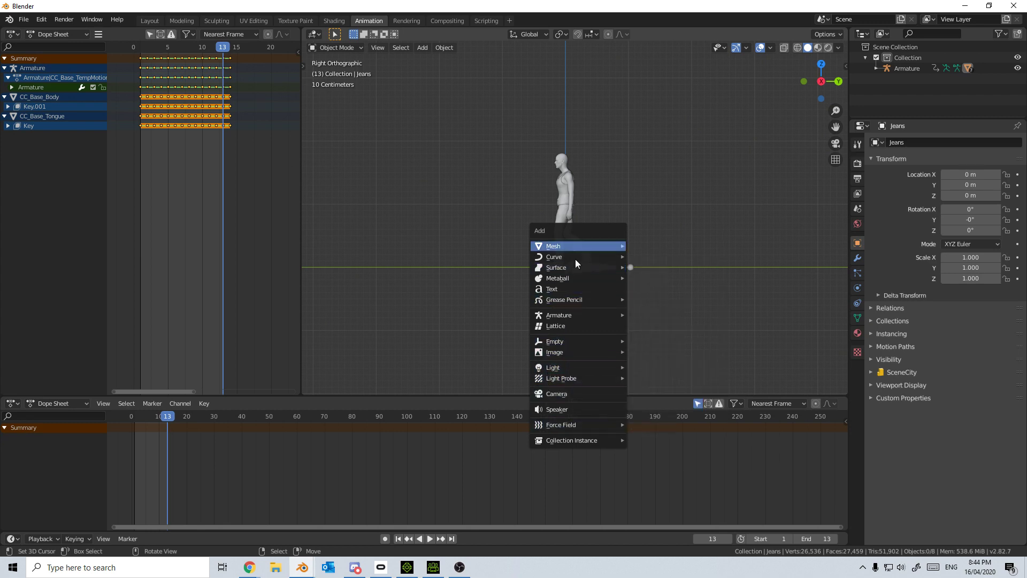
left_click(581, 394)
Set the render output resolution to 1024 px by 1024 px.
left_click(858, 164)
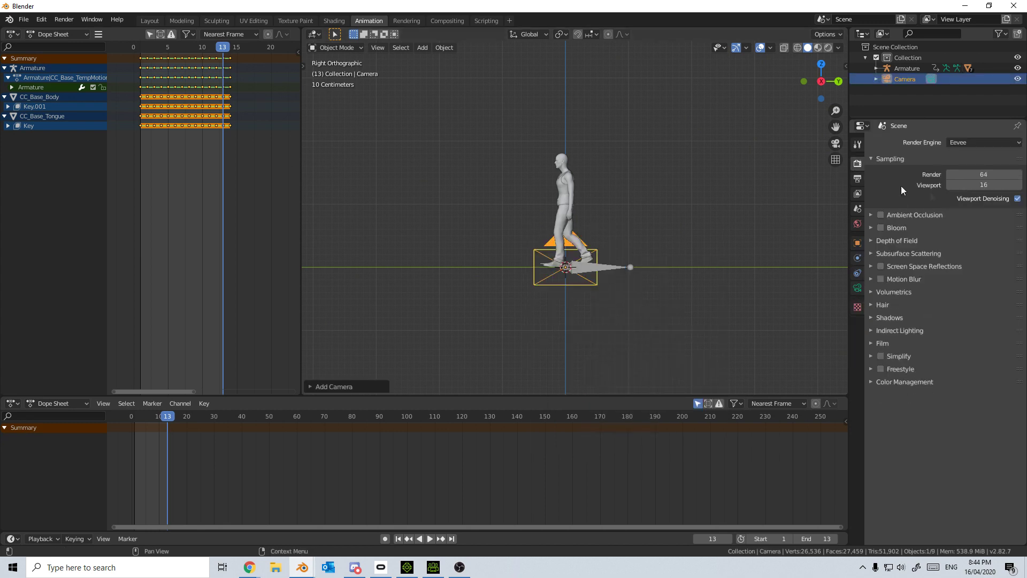
left_click(858, 180)
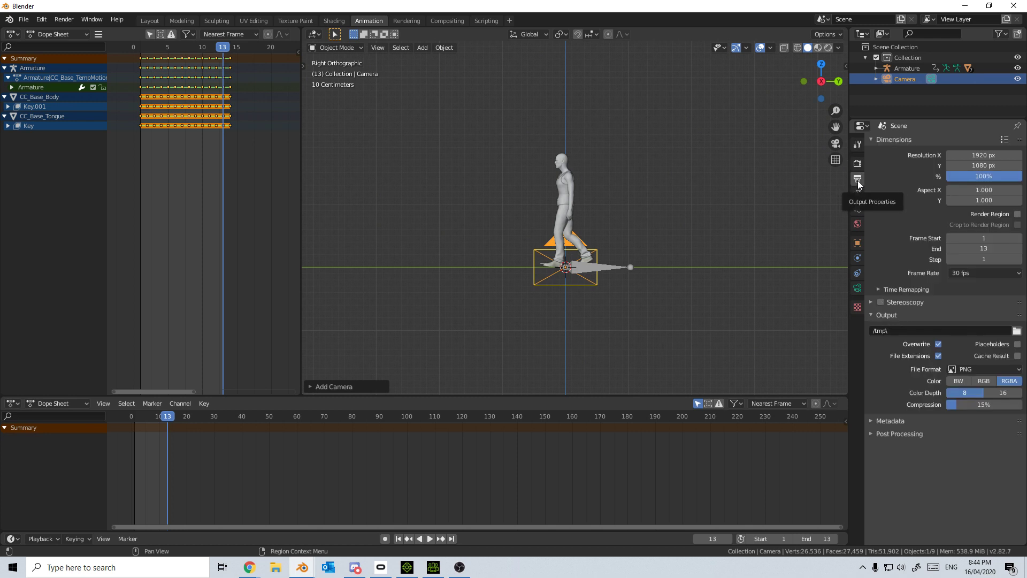
left_click(986, 156)
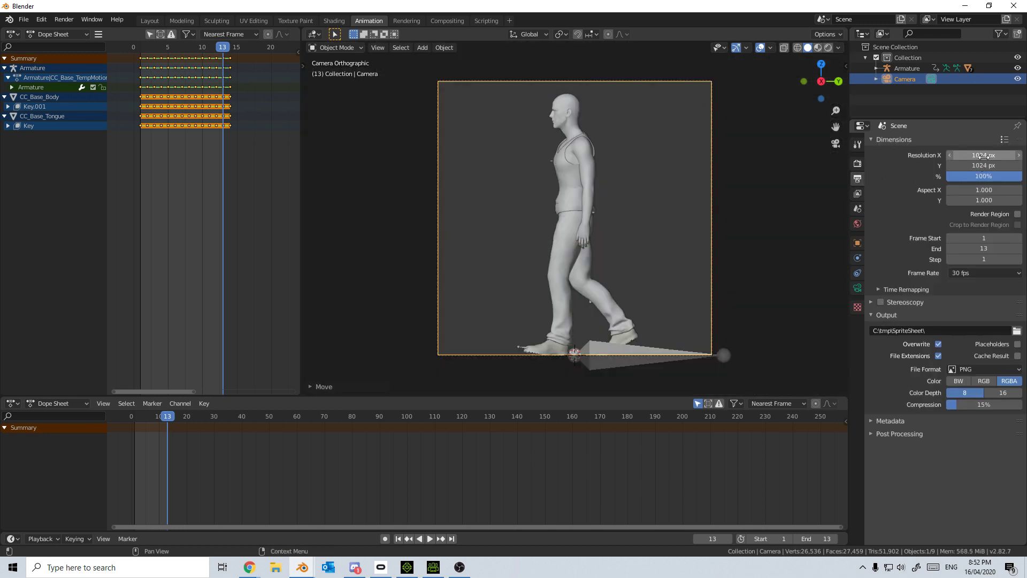
key("Tab")
type("1024")
key("Return")
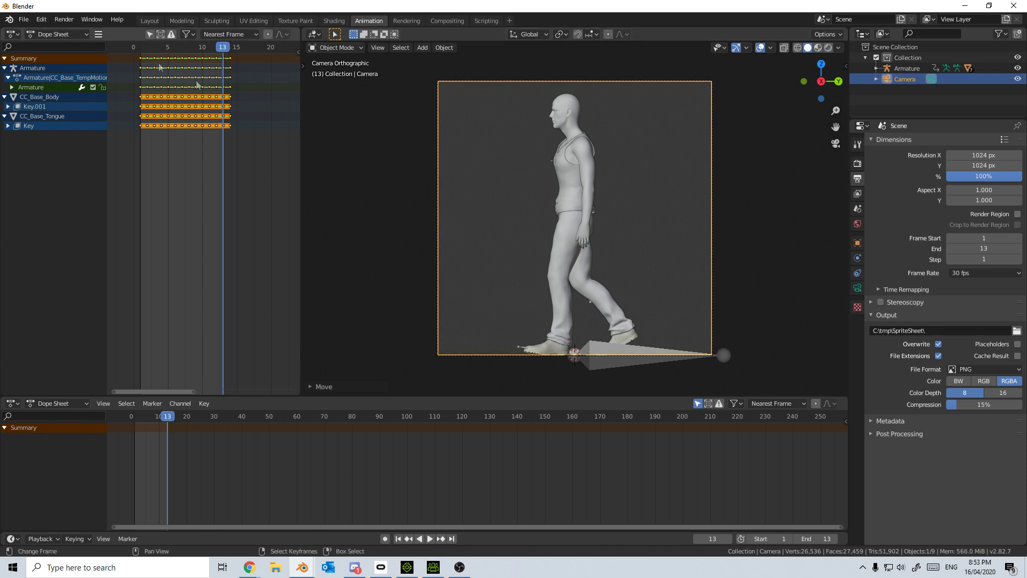
Render the walk animation and play back the rendered frames.
left_click(65, 19)
left_click(85, 43)
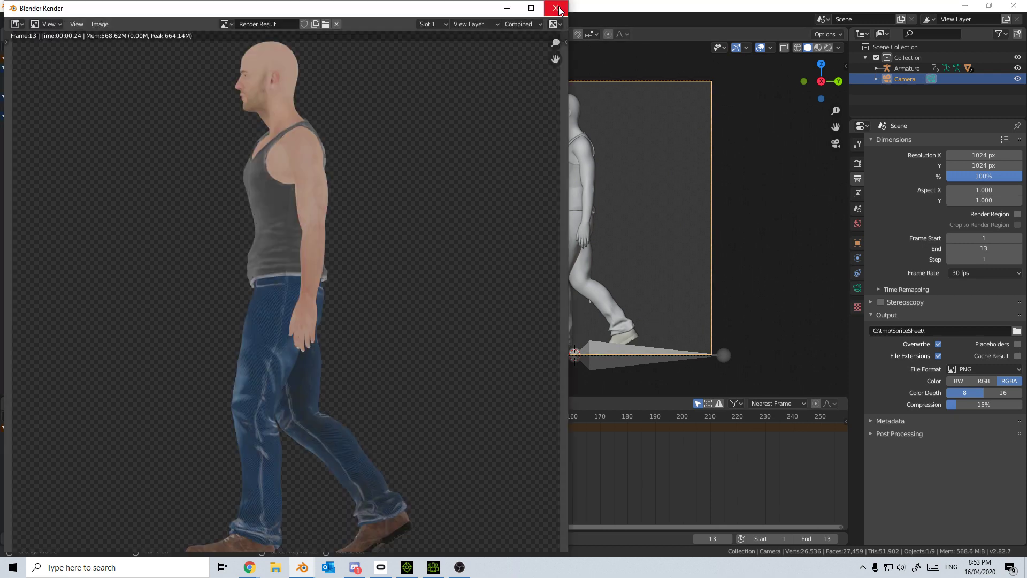
left_click(64, 20)
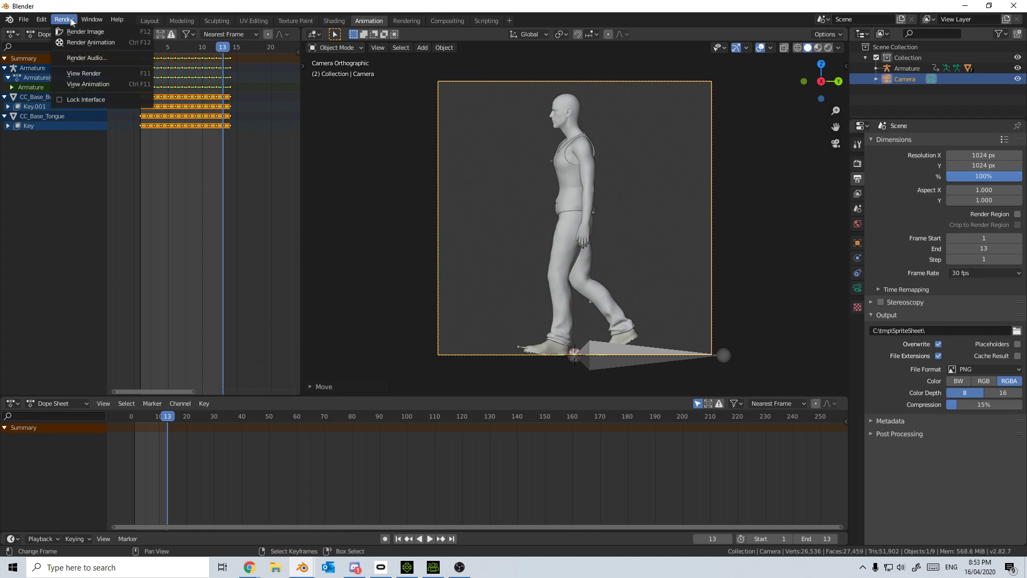
left_click(96, 84)
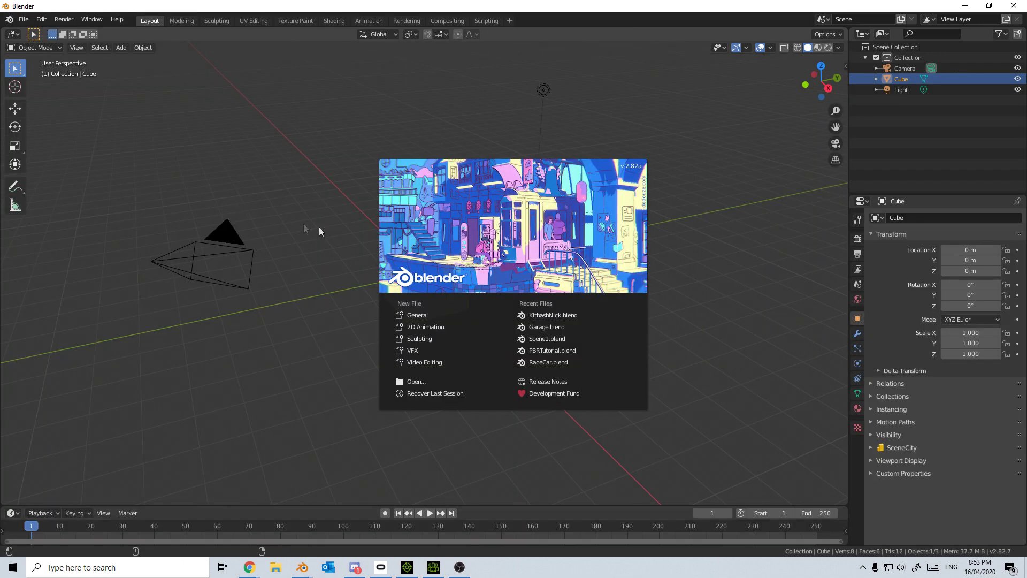
Delete the default cube and light from the new scene.
left_click(314, 224)
key("Delete")
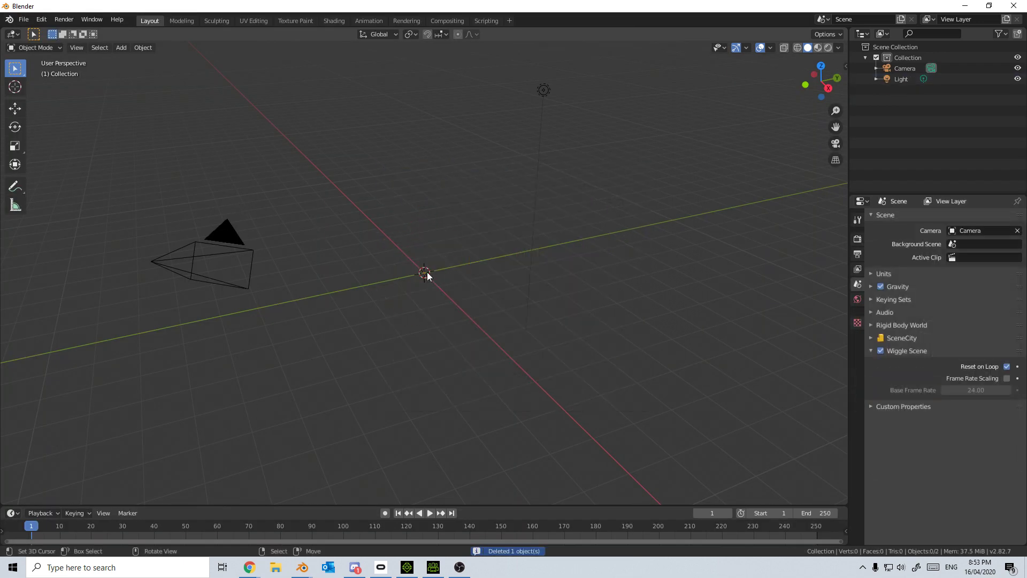
left_click(540, 107)
key("Delete")
Clear the camera's rotation and location, and rotate it 90° about the global X axis.
left_click(220, 235)
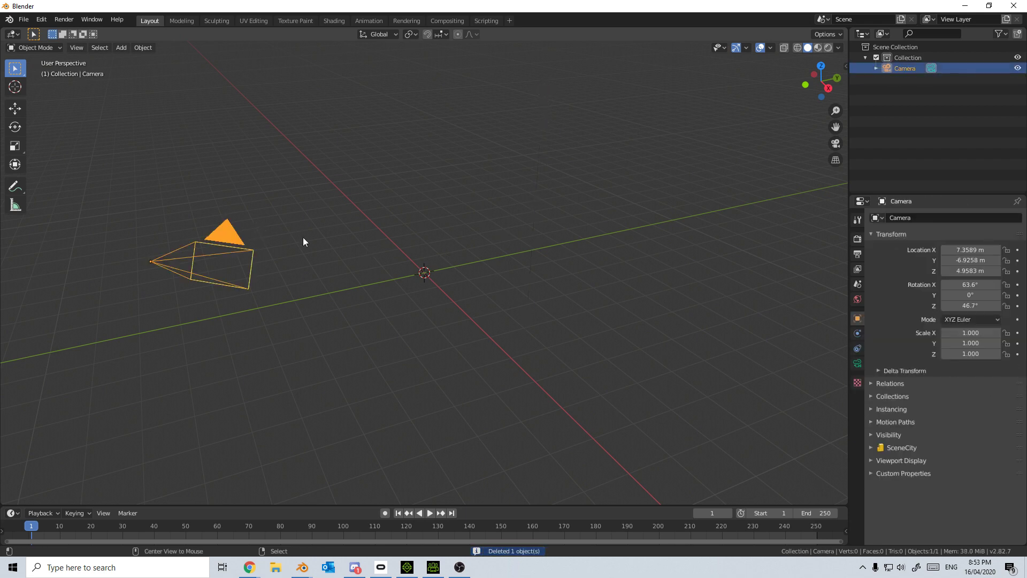
key("alt+r")
key("alt+g")
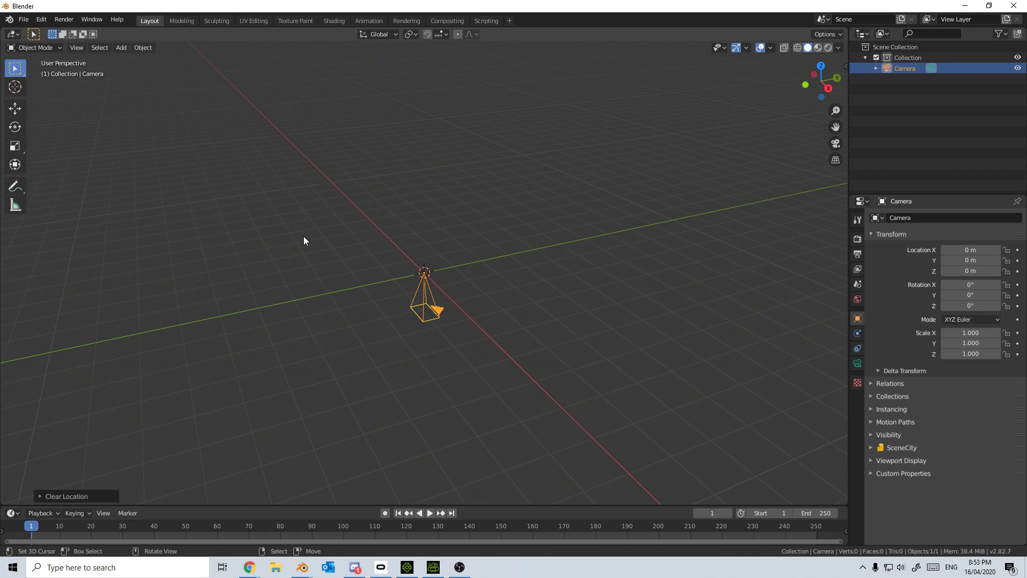
key("r")
key("x")
key("9")
key("0")
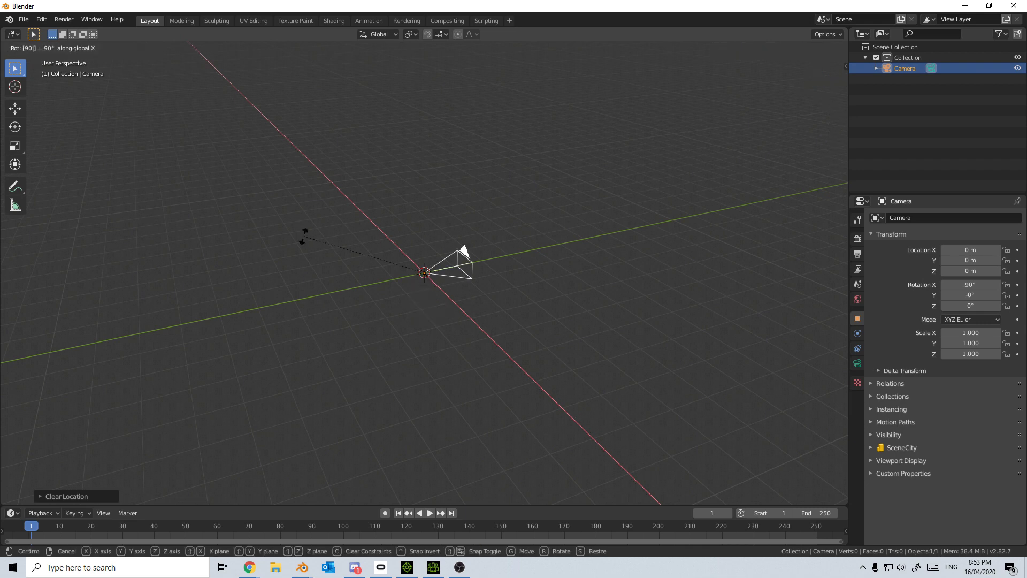
key("Return")
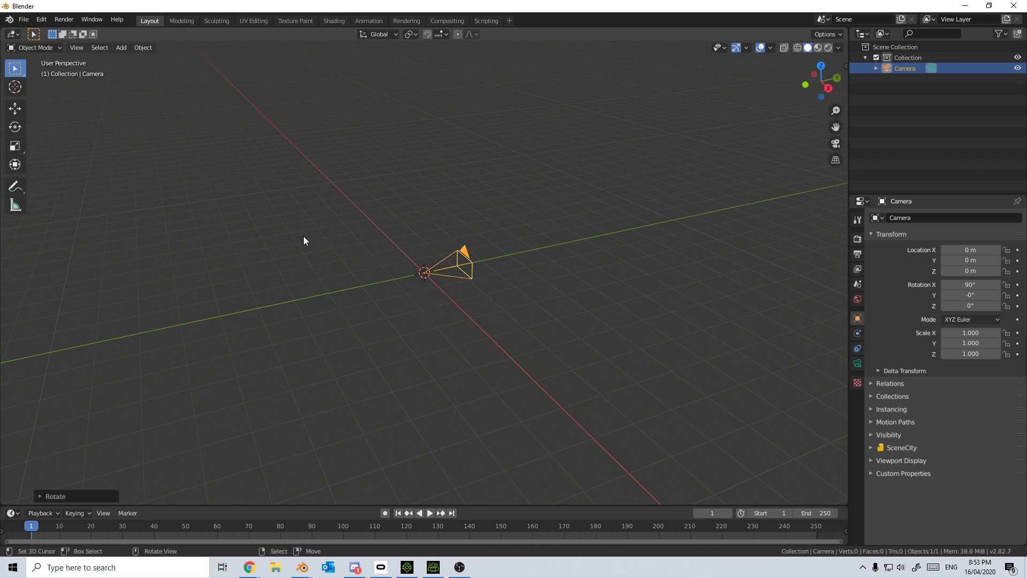
Move the camera back along the Y axis to about -8.05 m.
key("g")
key("y")
left_click(30, 366)
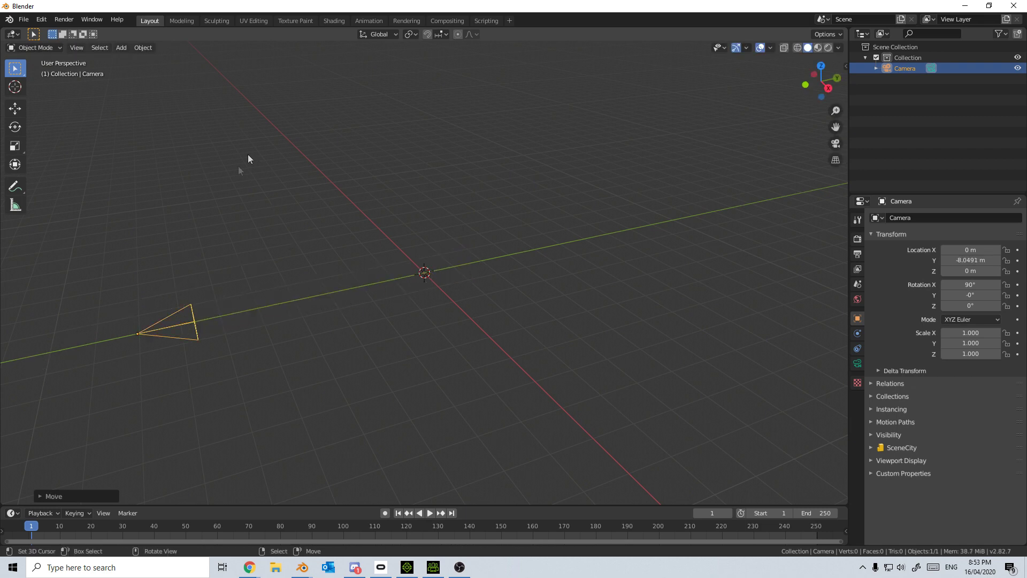
Change the camera's lens type to Orthographic.
left_click(857, 364)
left_click(976, 251)
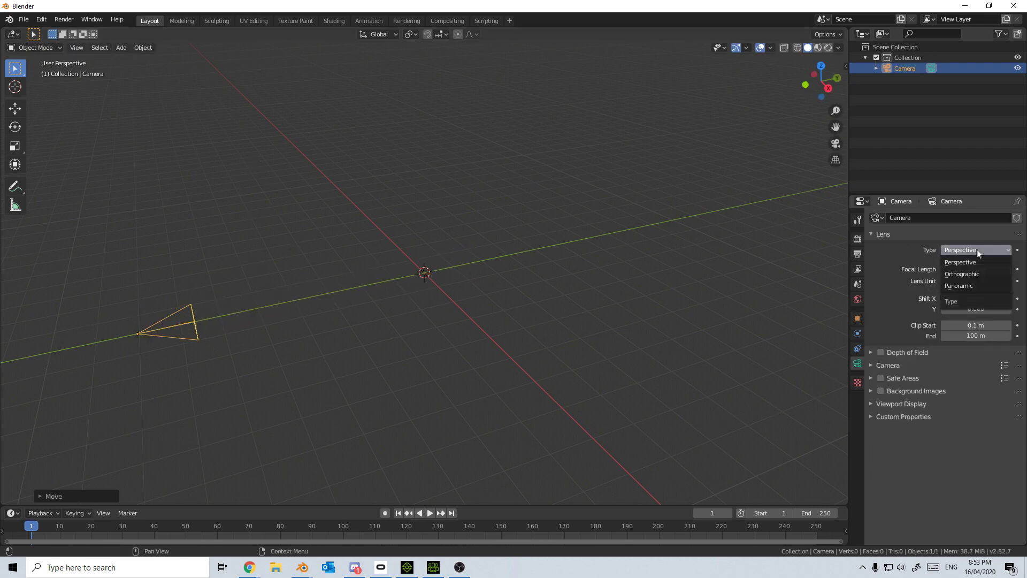
left_click(985, 270)
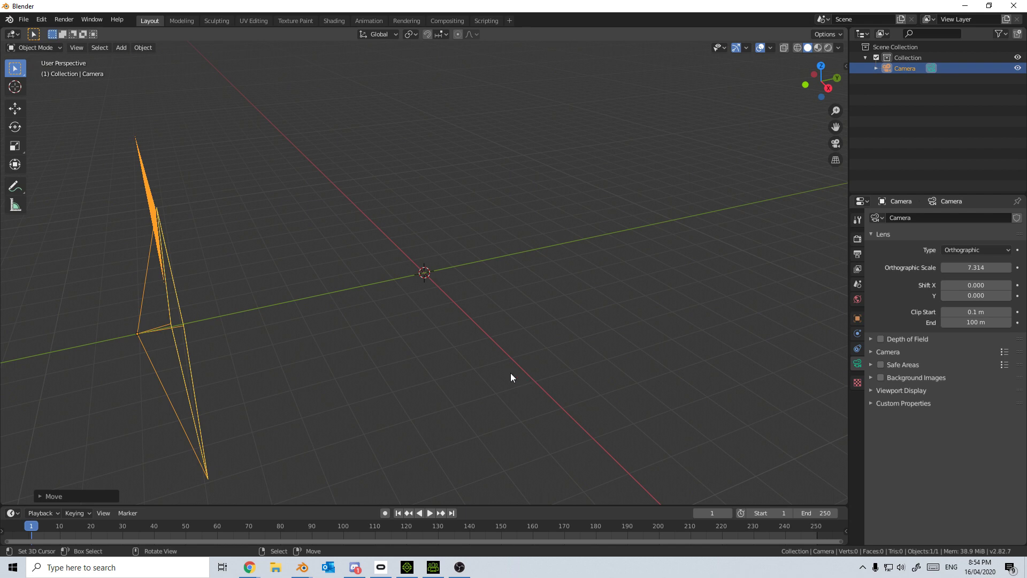
Add a plane at the origin and stand it upright by rotating it 90° about the X axis.
middle_click_drag(510, 373, 438, 335)
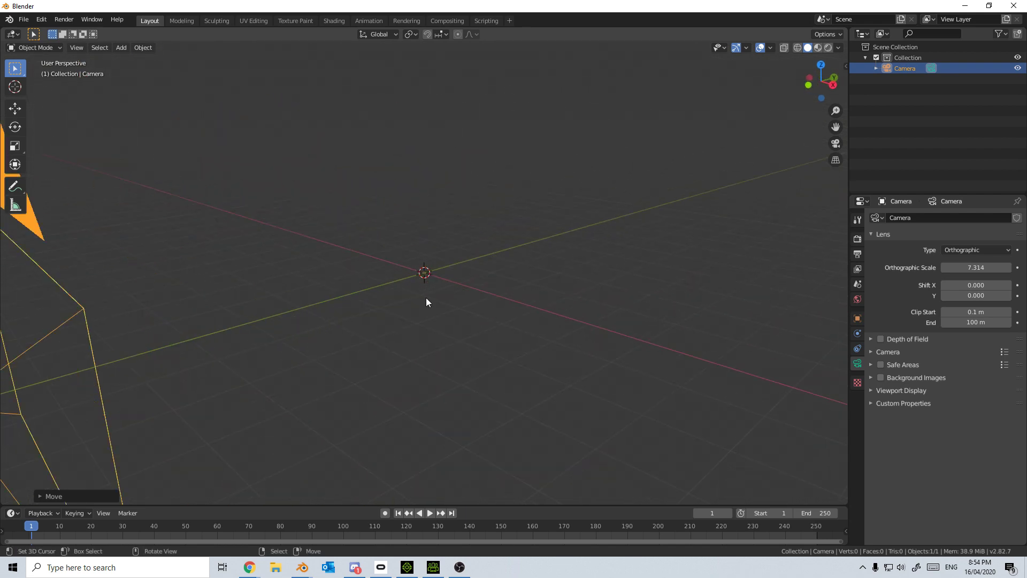
key("shift+a")
mouse_move(426, 299)
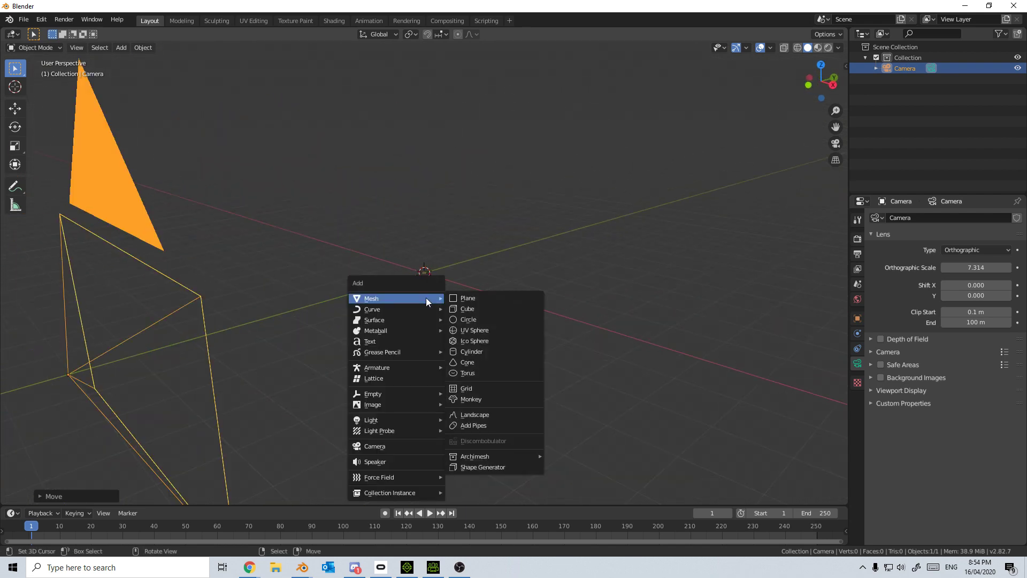
left_click(467, 298)
type("r")
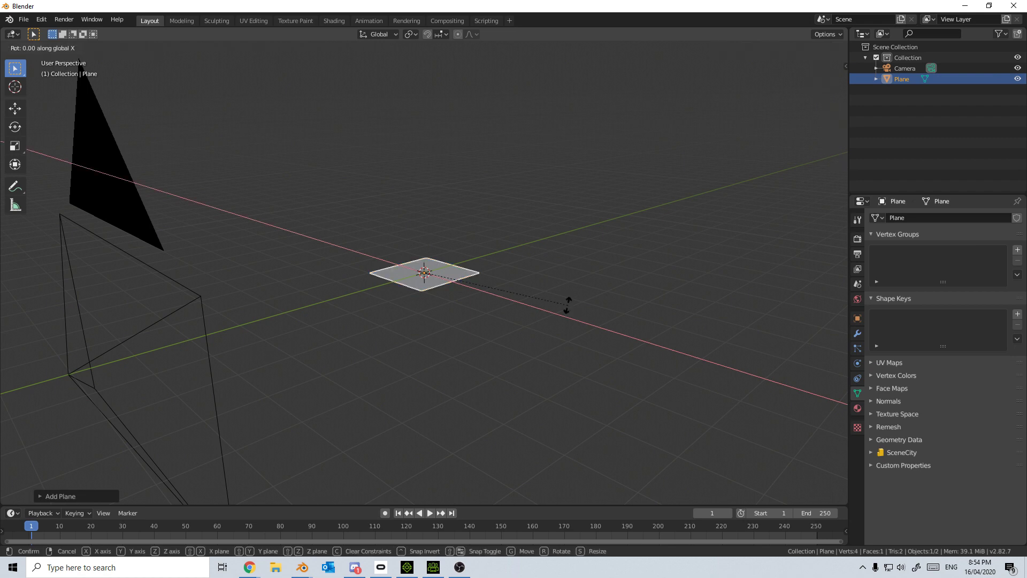
type("x90")
key("Return")
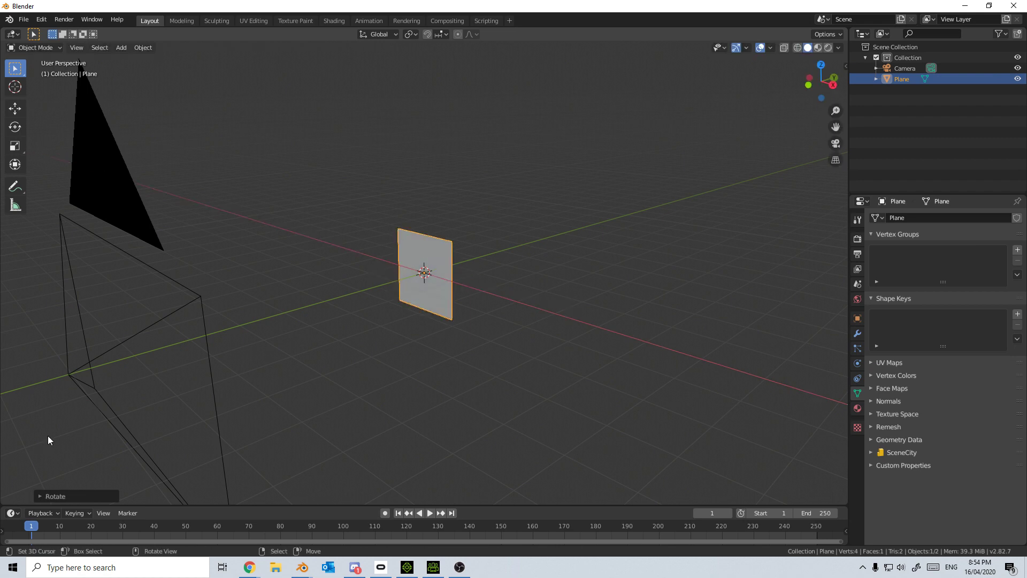
Switch to the Shading workspace, create a new material on the plane and name it Sprite.
left_click(334, 21)
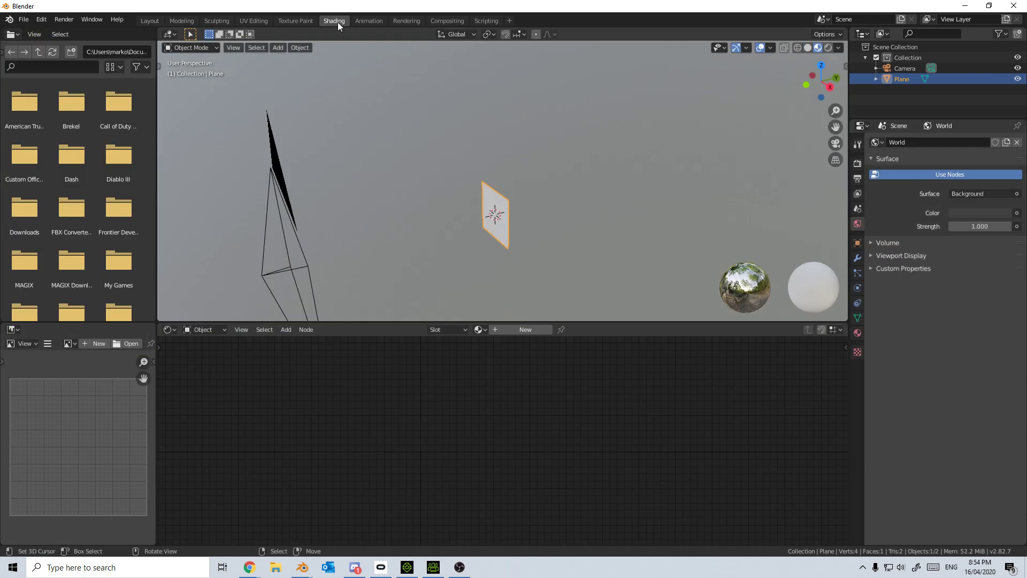
scroll(500, 230, "up", 3)
scroll(509, 230, "up", 2)
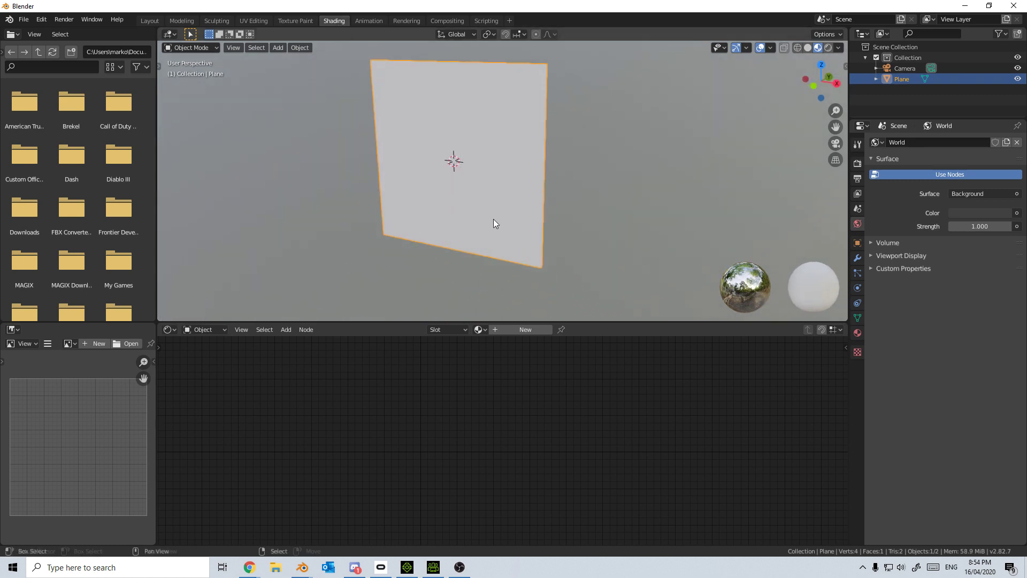
left_click(857, 332)
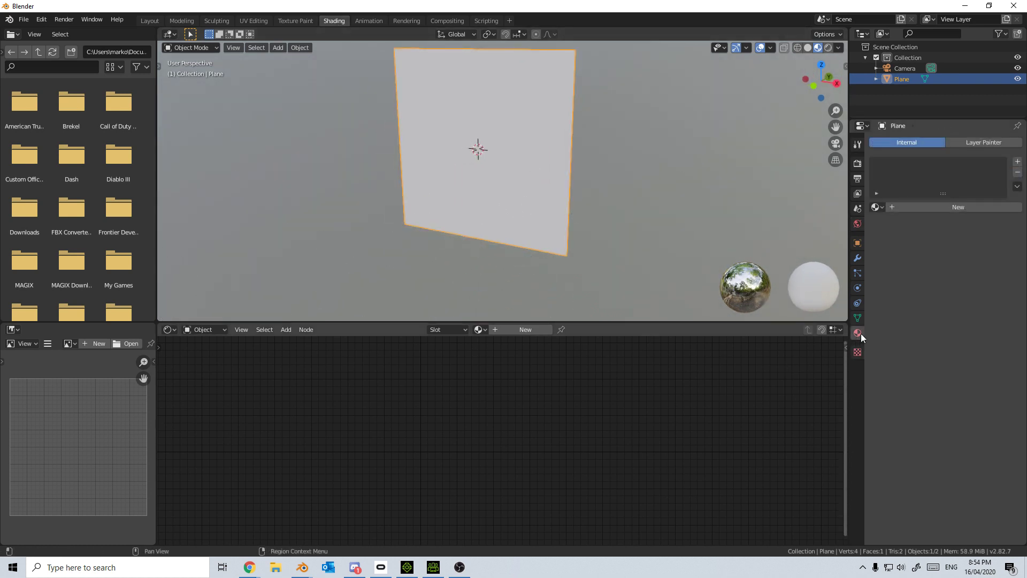
left_click(952, 207)
left_click(936, 206)
type("Sprite")
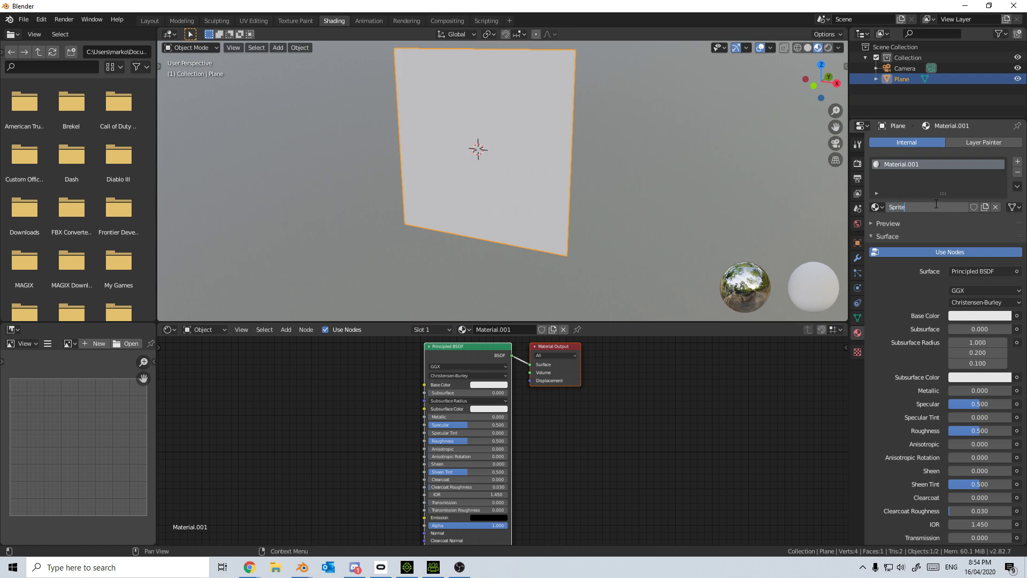
key("Return")
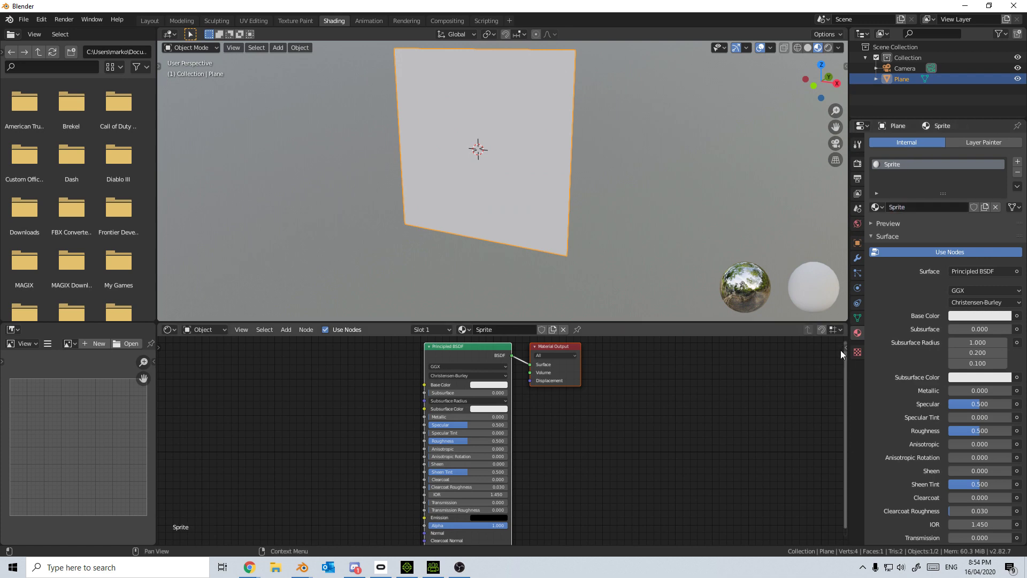
Add an Image Texture node to the Sprite material and connect its Color output to the Principled BSDF's Base Color.
key("shift+a")
left_click(252, 408)
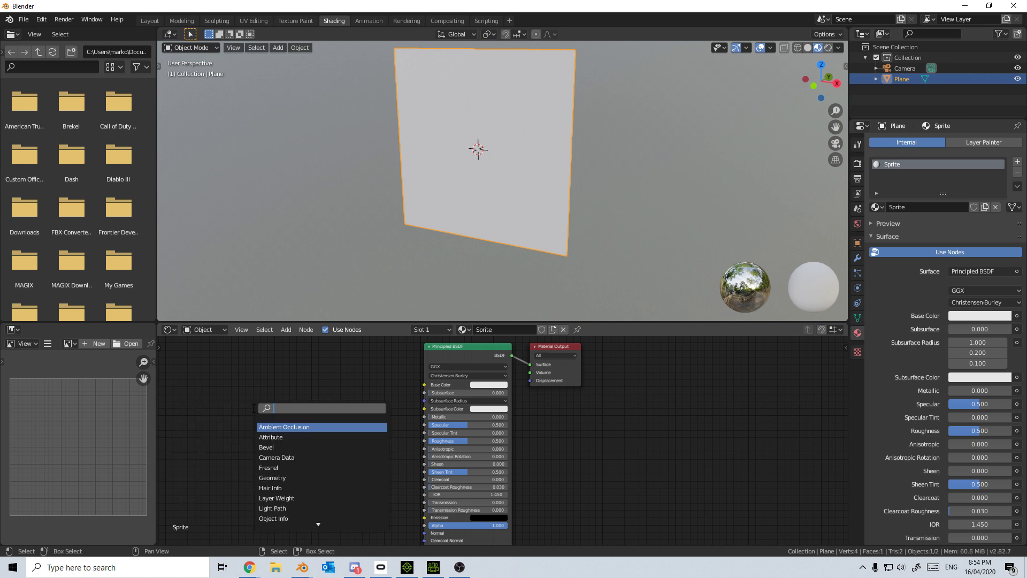
type("image")
key("Return")
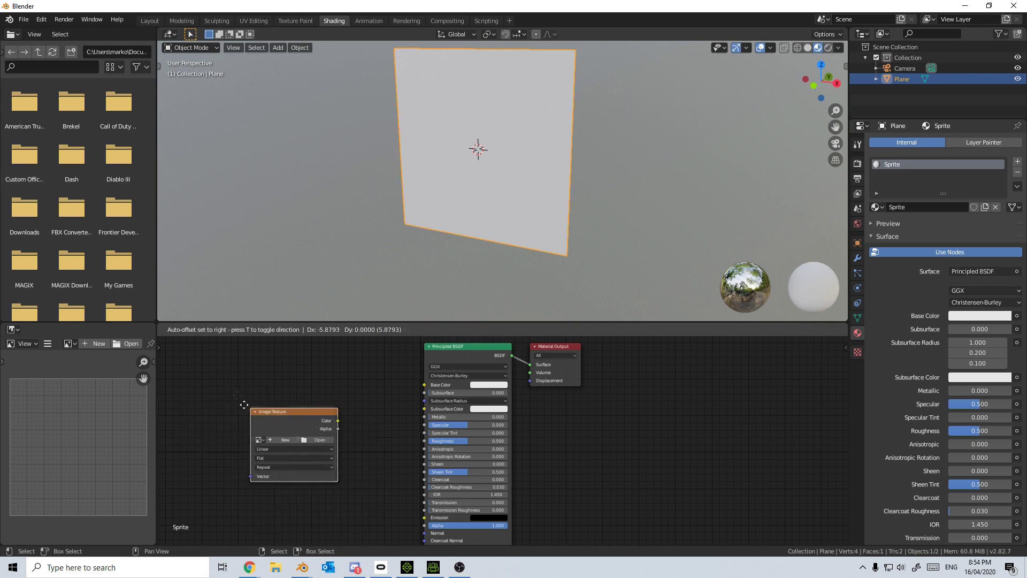
left_click(287, 375)
left_click_drag(326, 382, 425, 384)
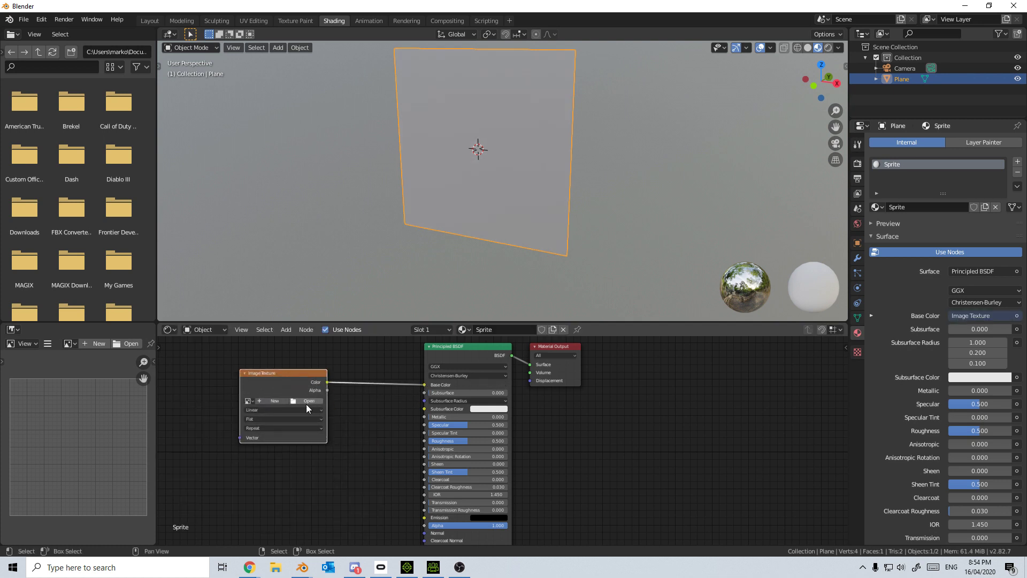
Load 0001.png from the SpriteSheet folder into the Image Texture node.
left_click(308, 401)
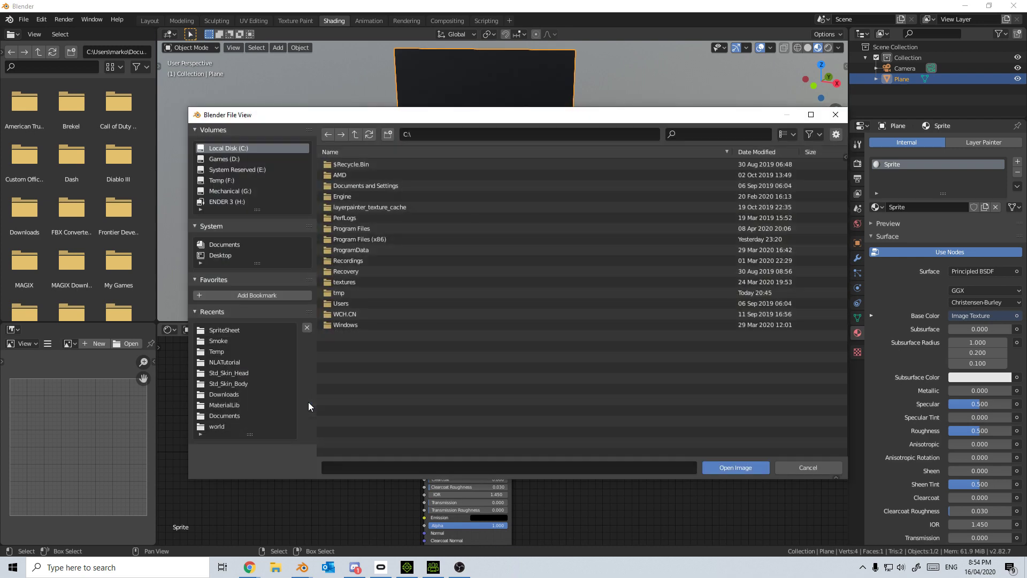
double_click(238, 329)
left_click(420, 343)
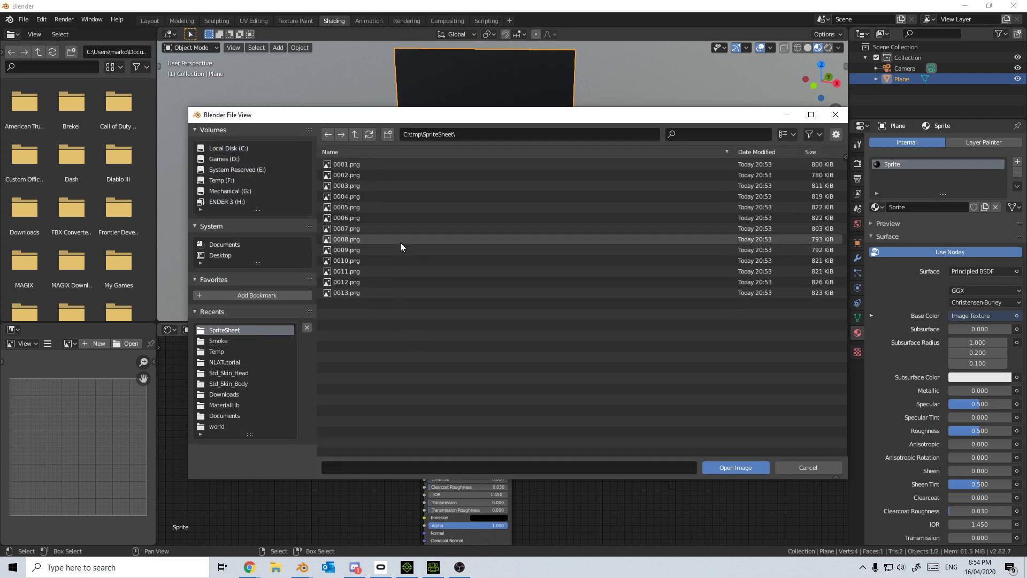
double_click(367, 165)
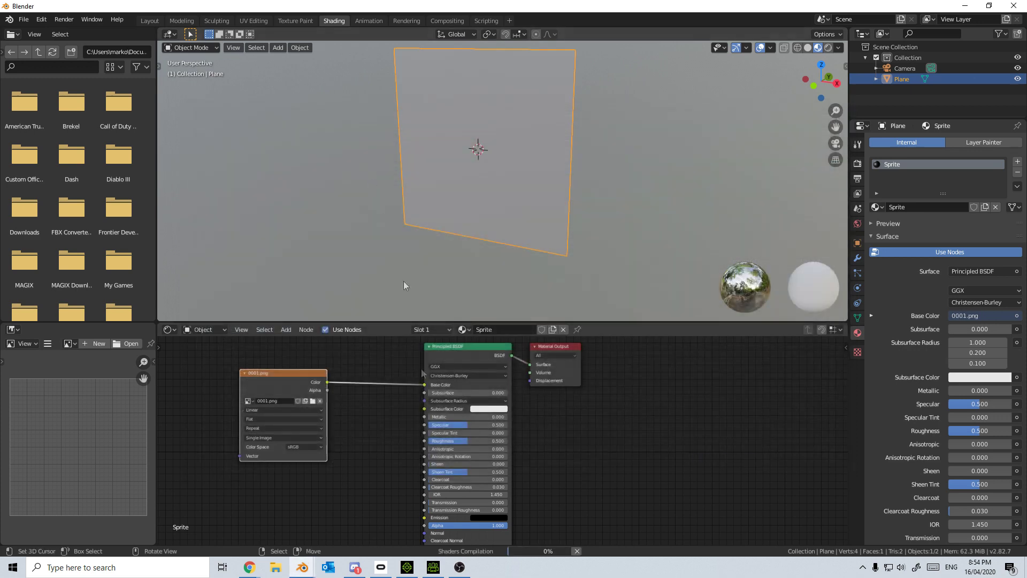
middle_click_drag(424, 284, 476, 197)
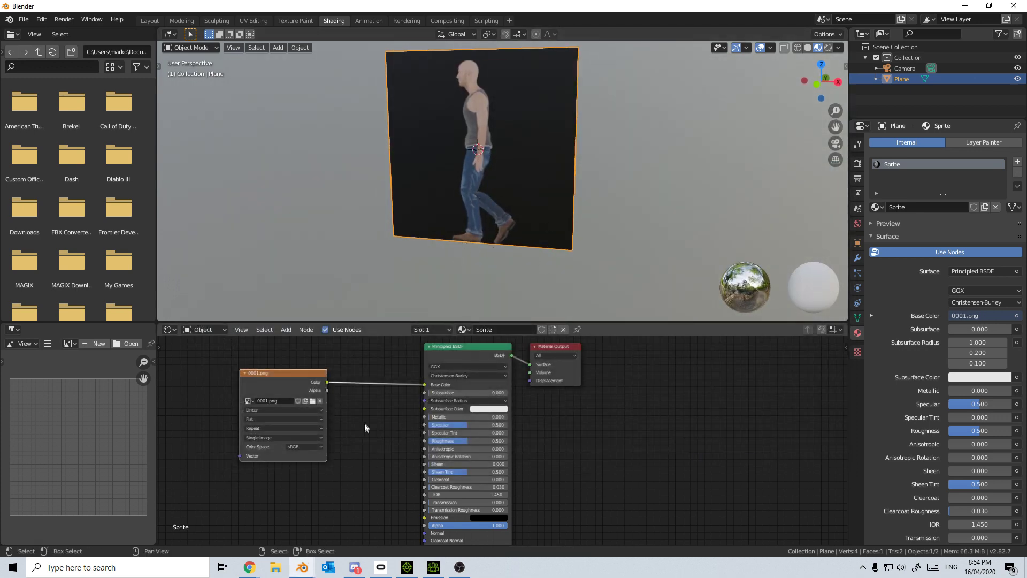
Connect the image's Alpha output to the Principled BSDF's Alpha and set the material's blend mode to Alpha Hashed.
middle_click_drag(353, 428, 343, 394)
left_click_drag(321, 365, 416, 498)
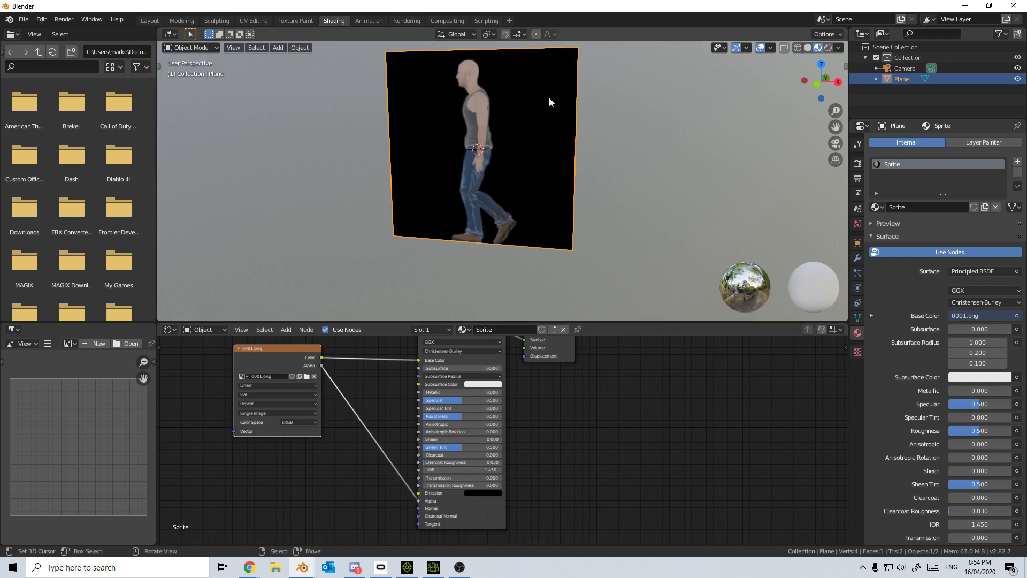
scroll(937, 422, "down", 10)
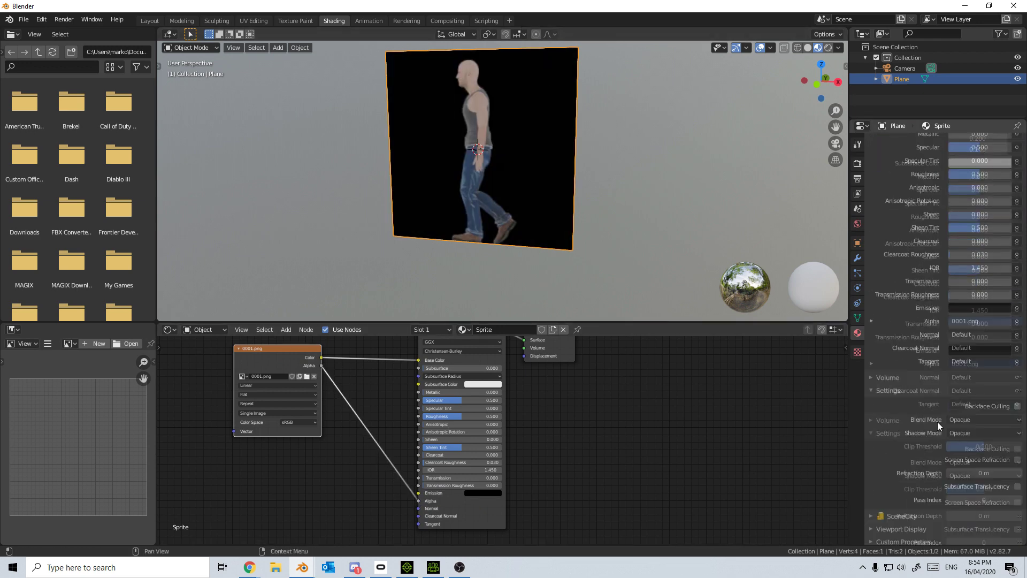
left_click(987, 417)
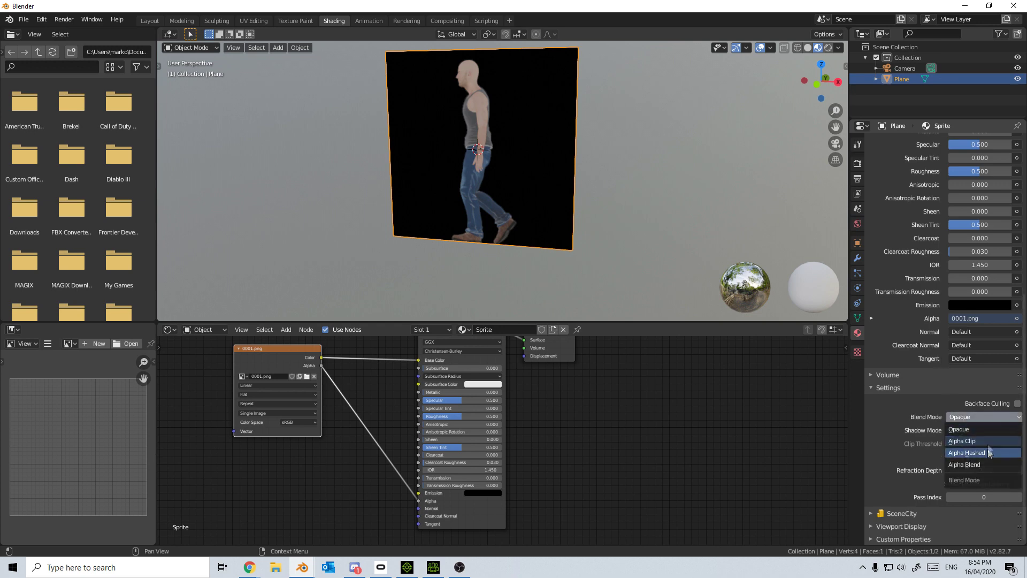
left_click(988, 453)
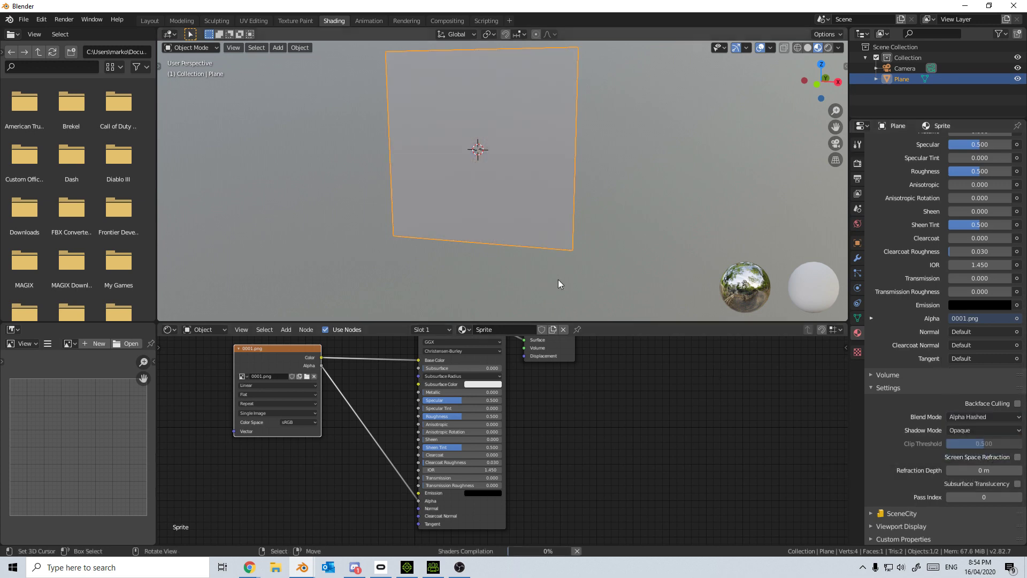
mouse_move(553, 284)
middle_mouse_down()
mouse_move(547, 273)
mouse_move(569, 276)
mouse_move(547, 275)
middle_mouse_up()
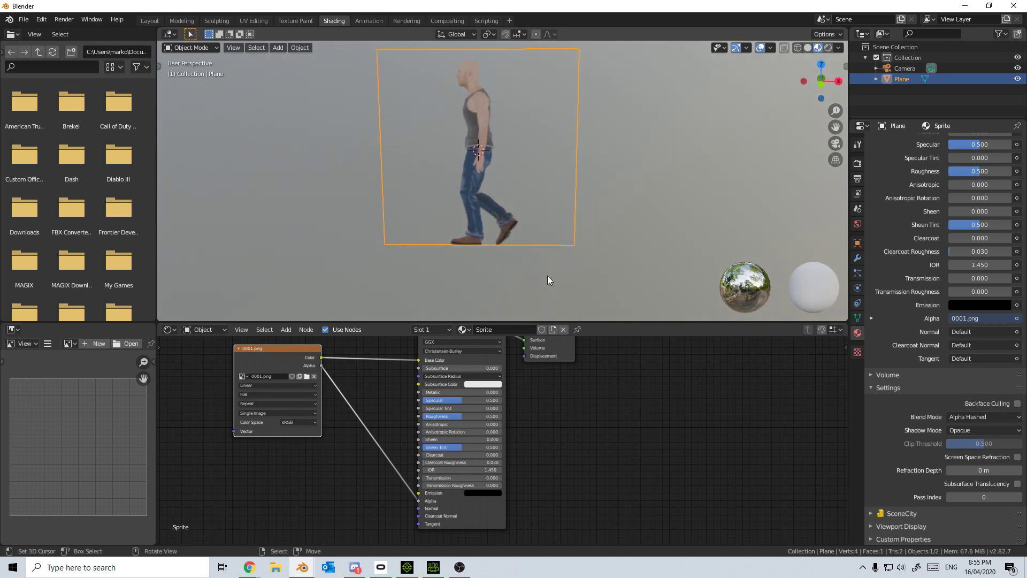
Add an Array modifier to the plane with a count of 4 along X.
left_click(858, 257)
left_click(904, 142)
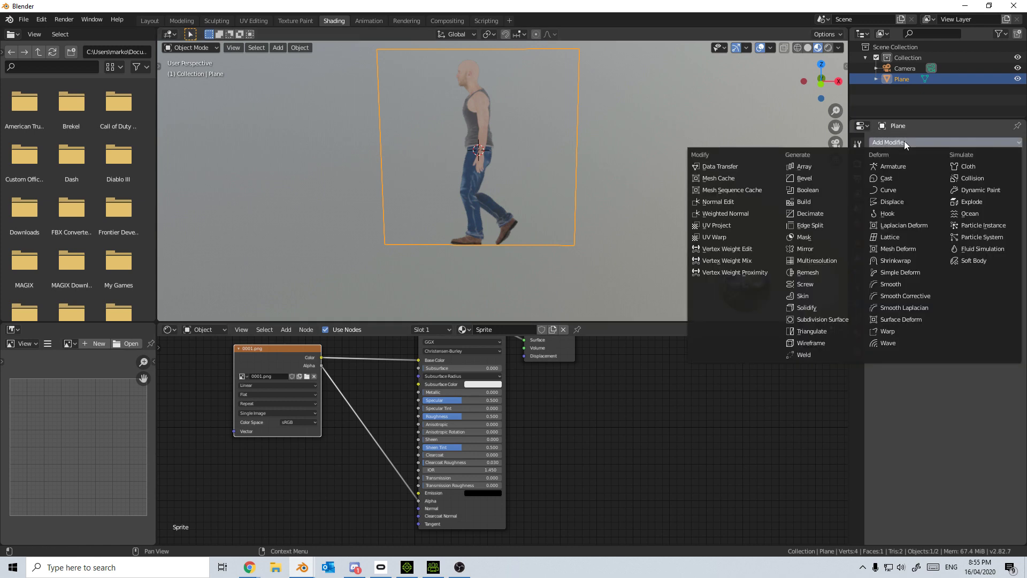
left_click(818, 167)
scroll(688, 219, "down", 5)
left_click(1013, 201)
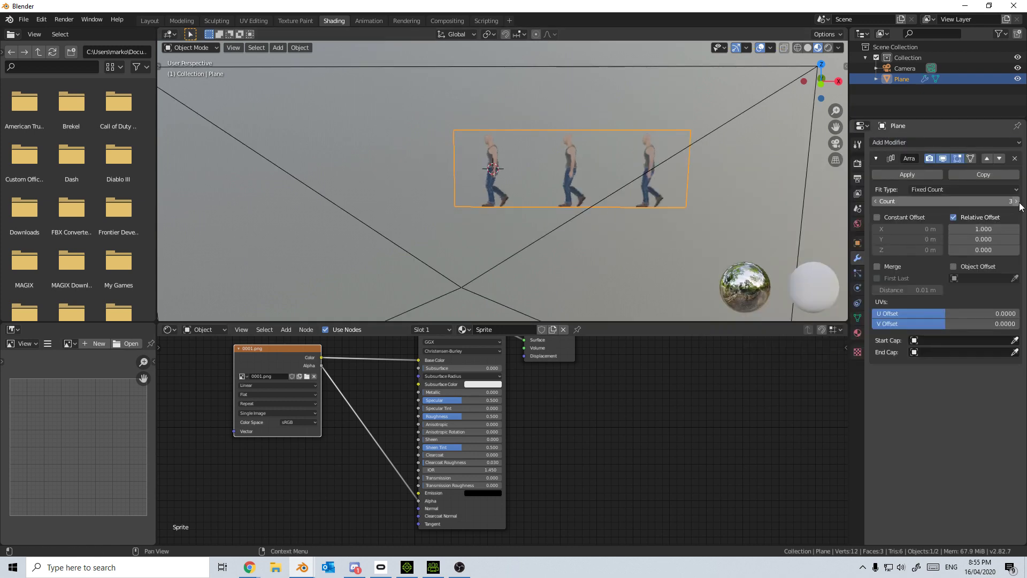
left_click(1013, 201)
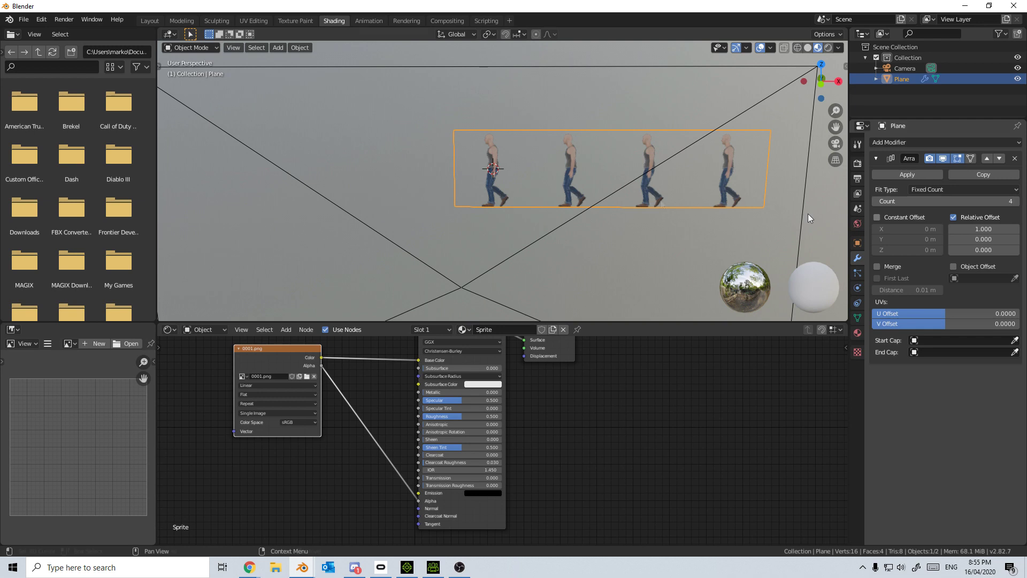
Add a second Array modifier to the plane and set its relative X offset to 0.
left_click(916, 142)
left_click(806, 166)
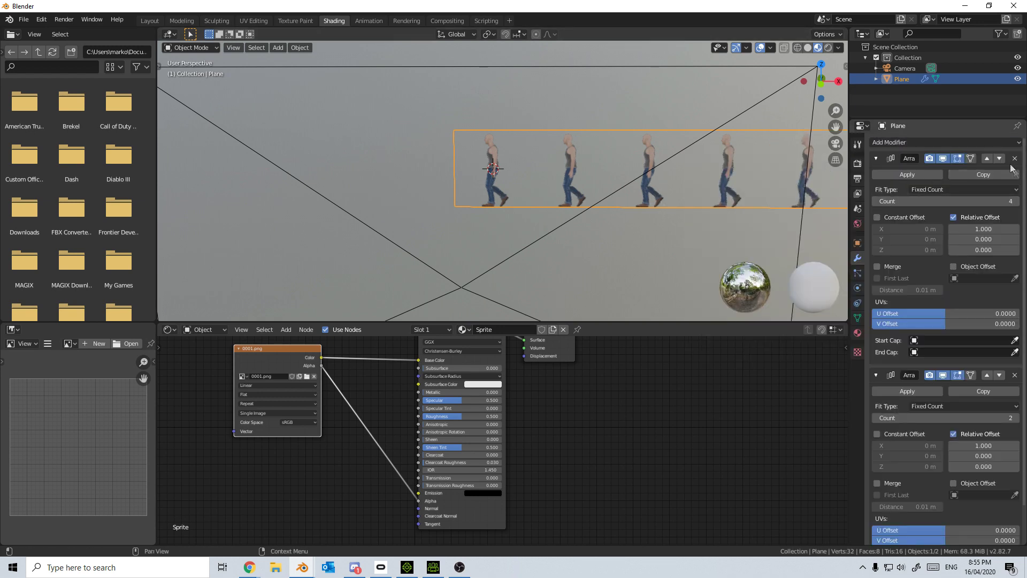
left_click(975, 446)
type("0")
key("Return")
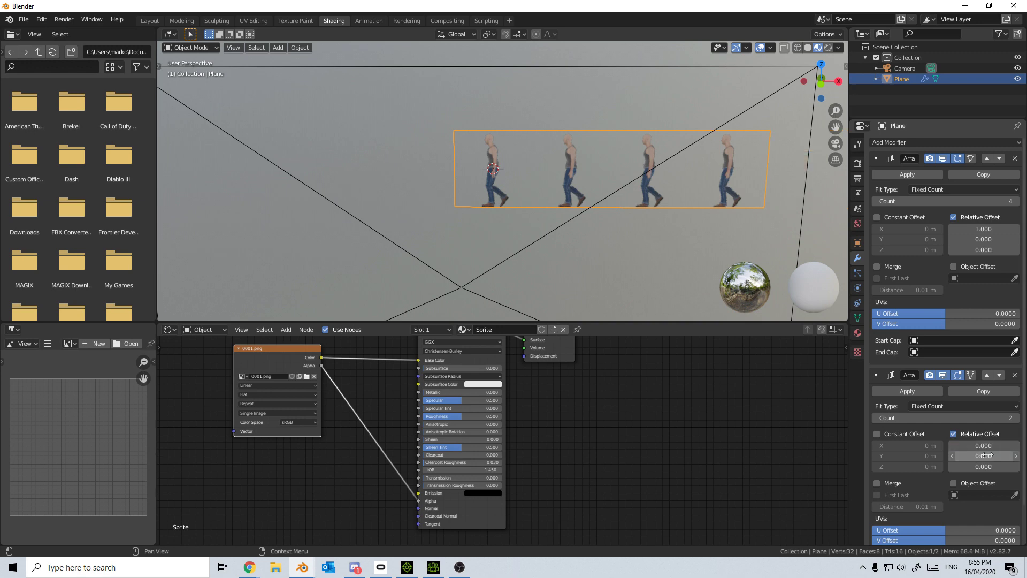
Set the second Array modifier's relative Y offset to 1.
left_click(987, 455)
type("1")
key("Return")
scroll(637, 201, "down", 2)
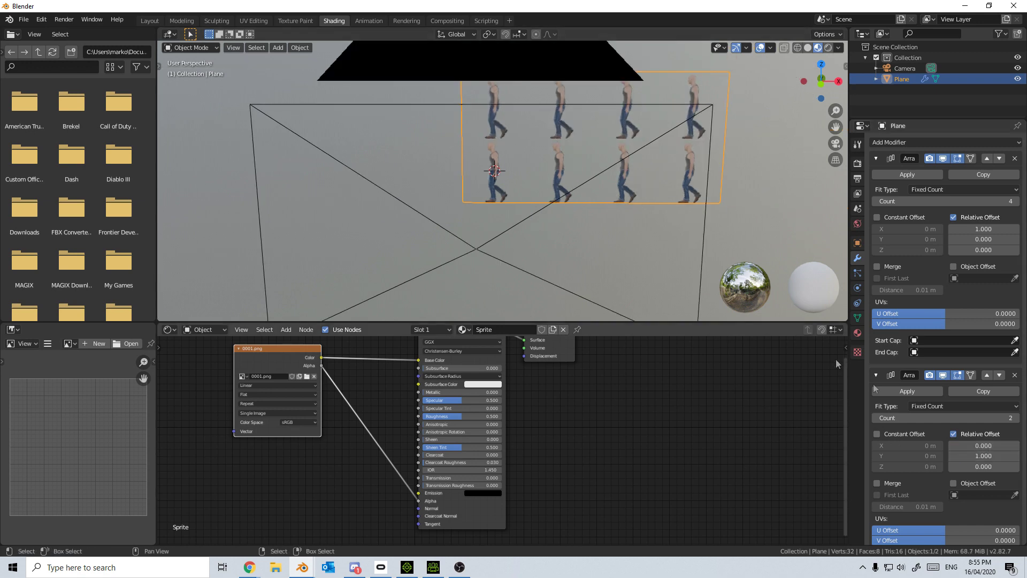
Set the second Array modifier's relative Y offset to -1 and its count to 4 for a 4 × 4 grid.
left_click(975, 456)
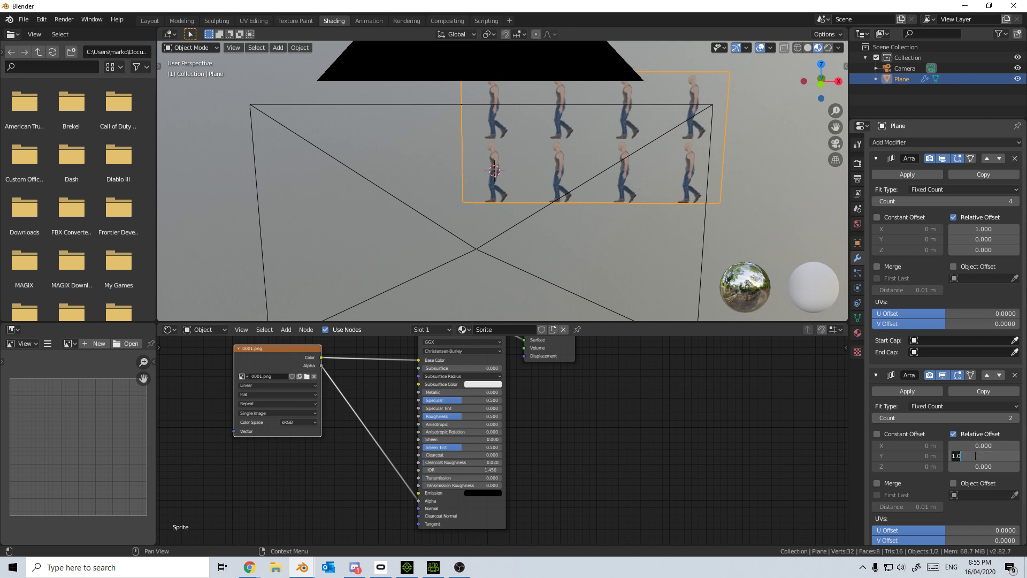
type("-1")
key("Return")
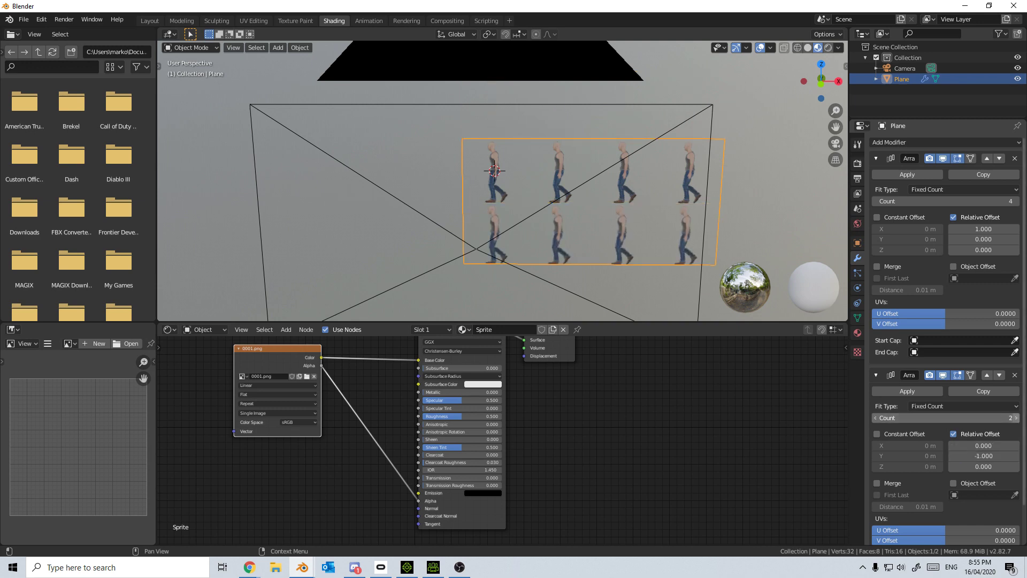
left_click_drag(946, 418, 963, 418)
middle_click_drag(631, 268, 512, 210)
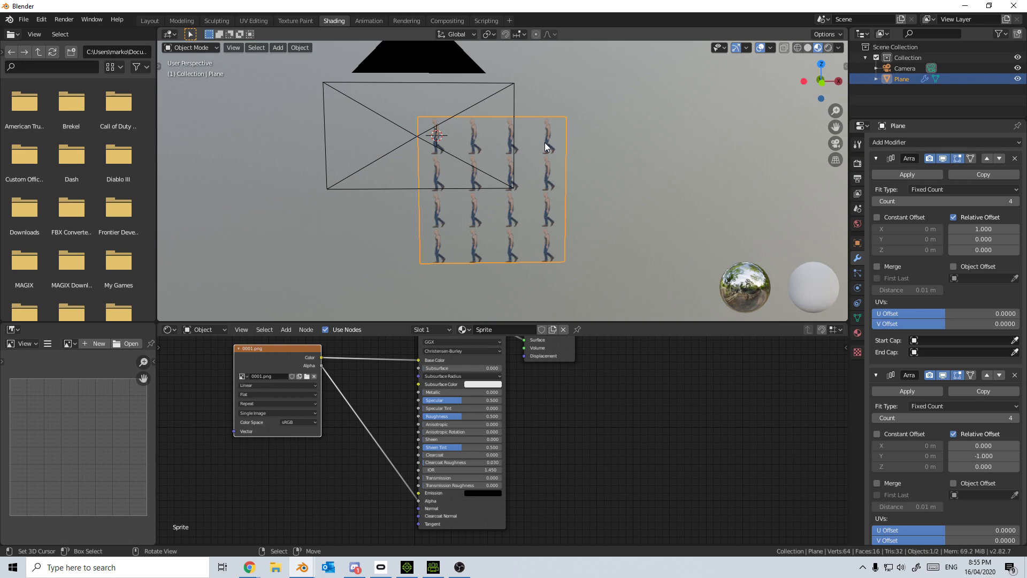
Select the camera and set the render resolution to 64*4 (256 px) in both X and Y.
left_click(415, 135)
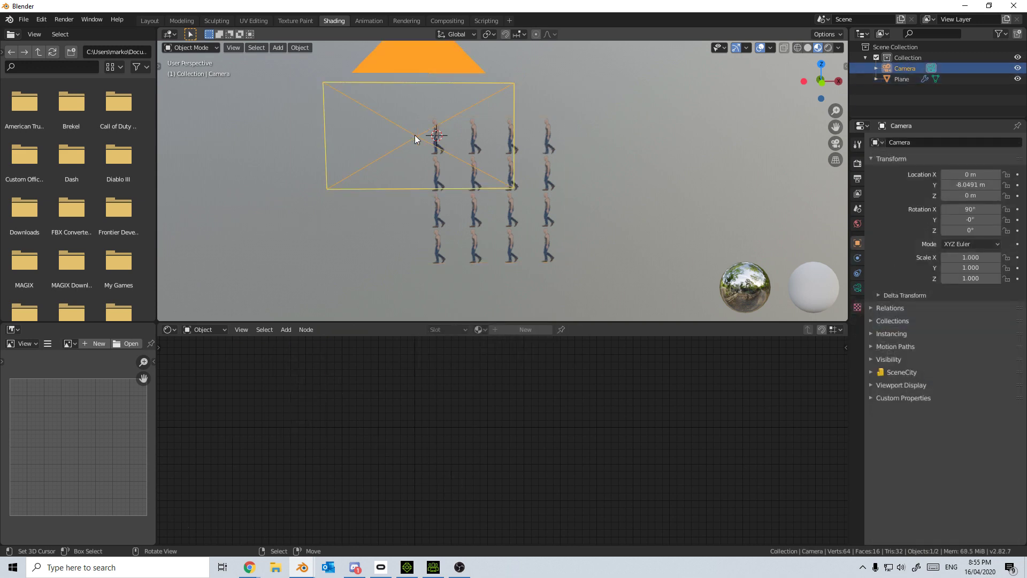
left_click(859, 166)
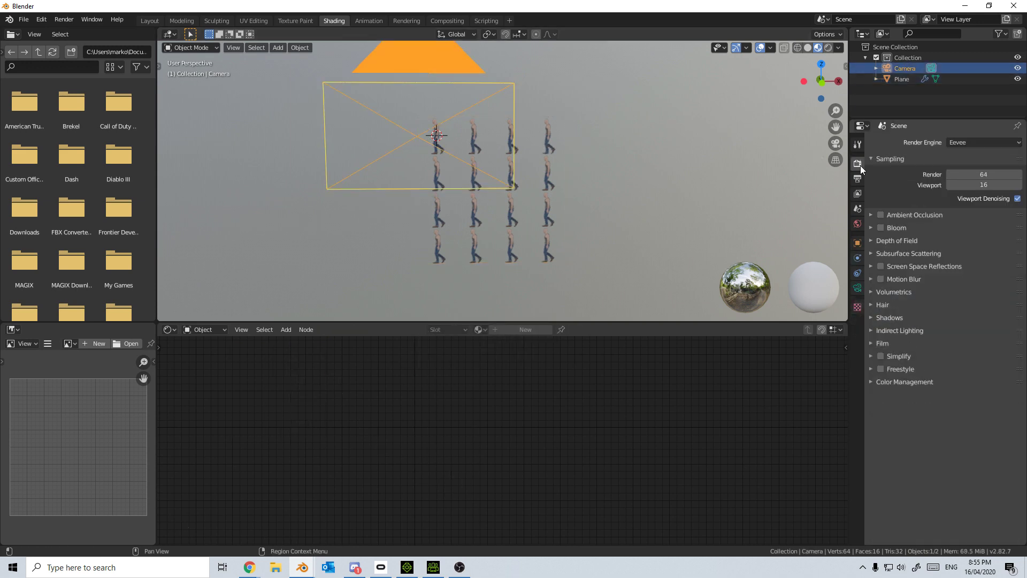
left_click(857, 178)
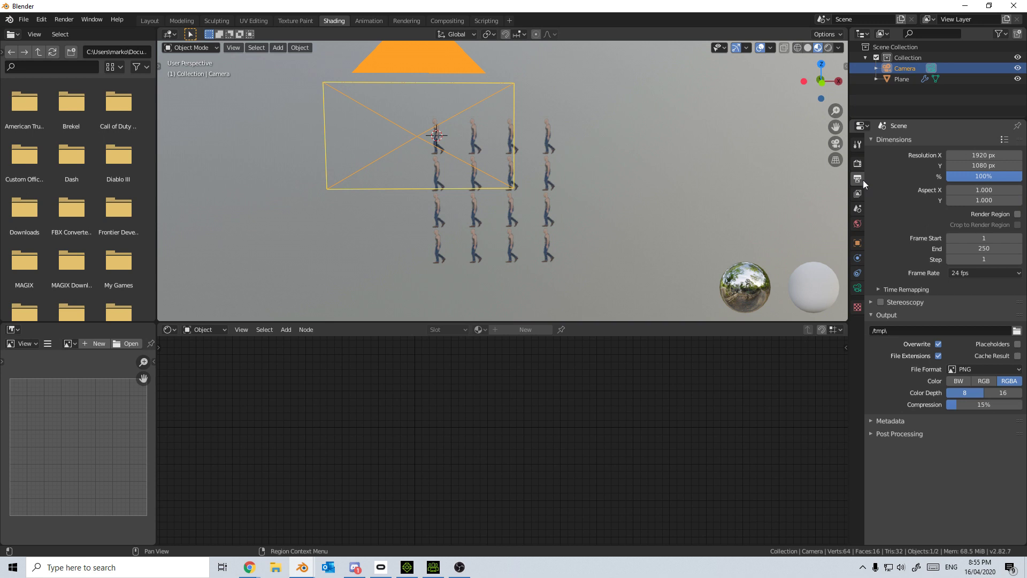
left_click(998, 155)
type("6")
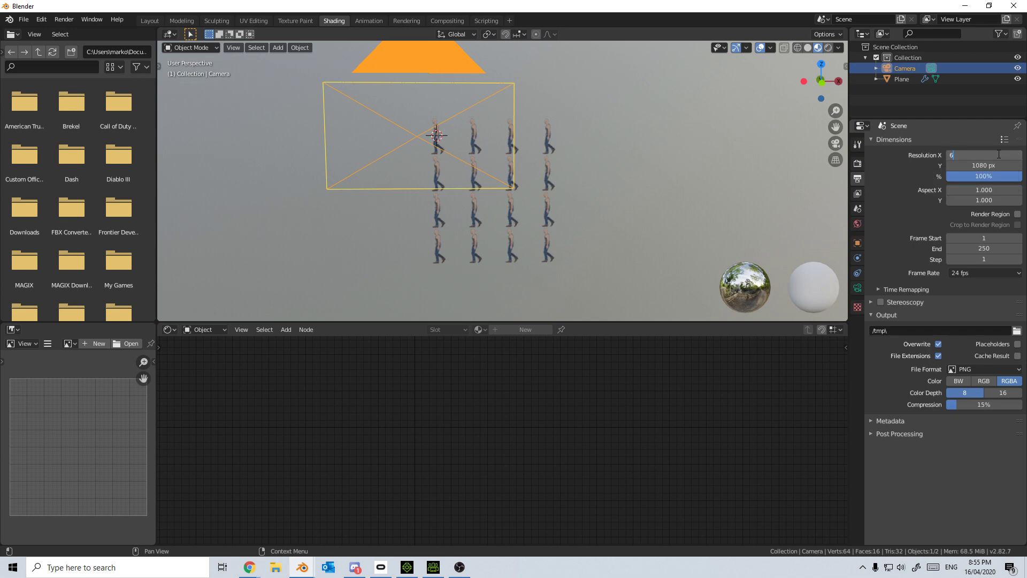
type("4*4")
key("Return")
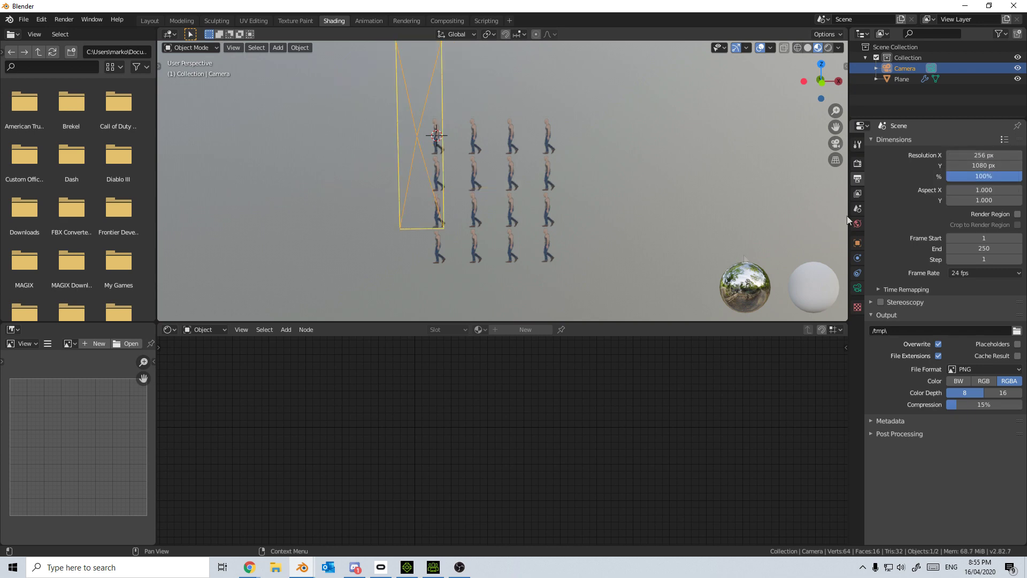
left_click(990, 166)
type("64*4")
key("Return")
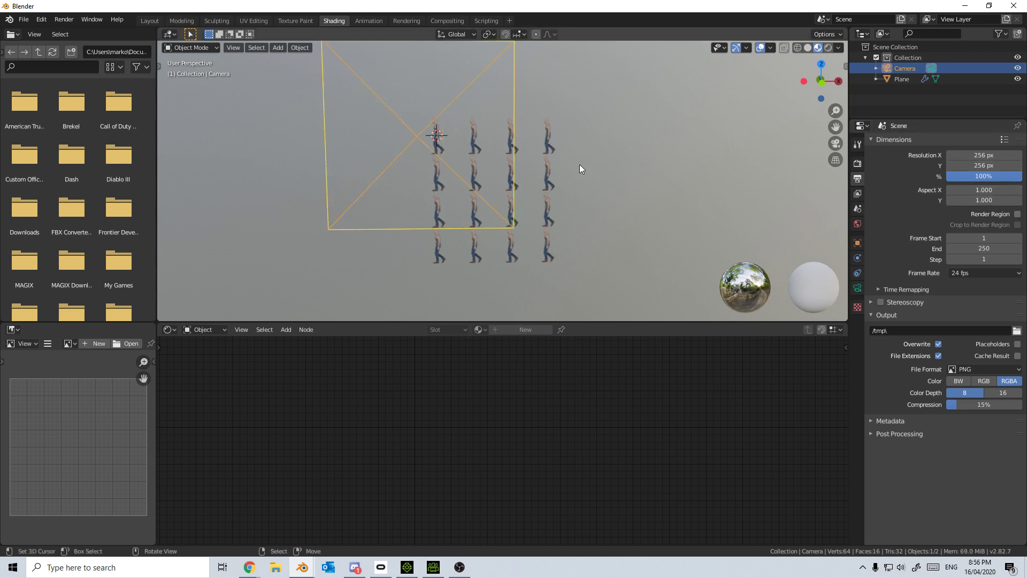
In the front orthographic view, move the camera so its frame is centred on the 4 × 4 sprite grid.
key("KP_1")
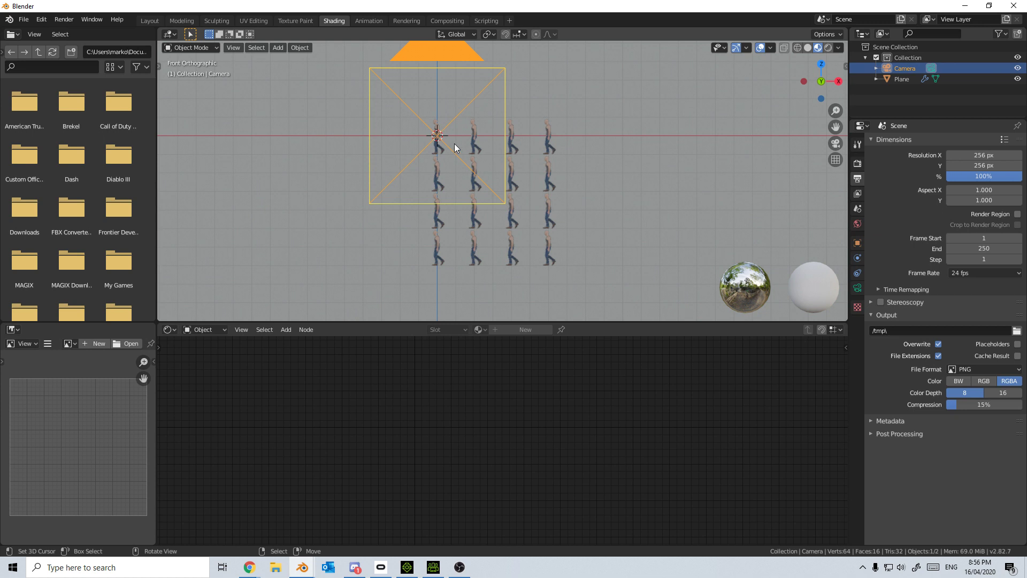
key("g")
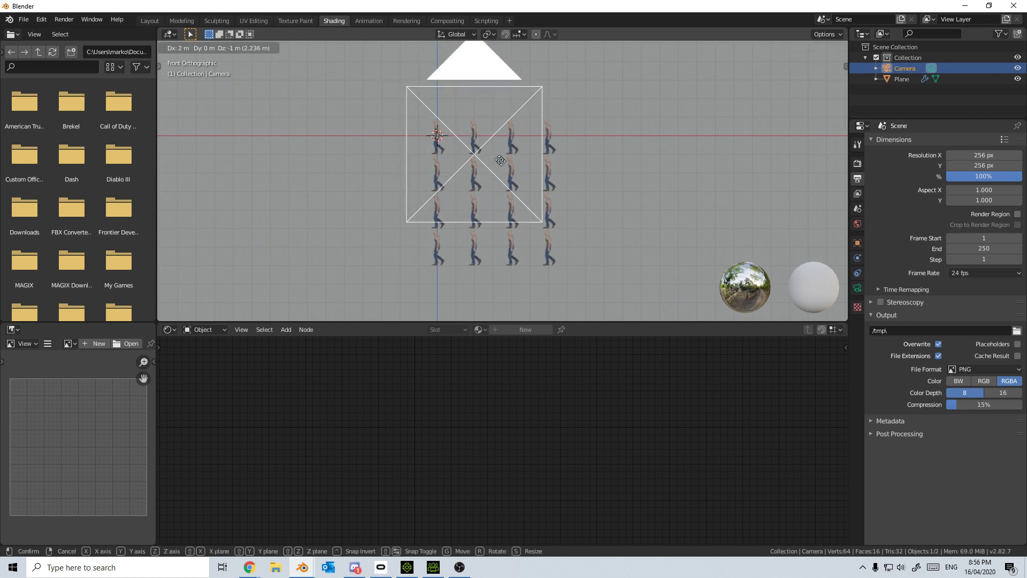
left_click(515, 204)
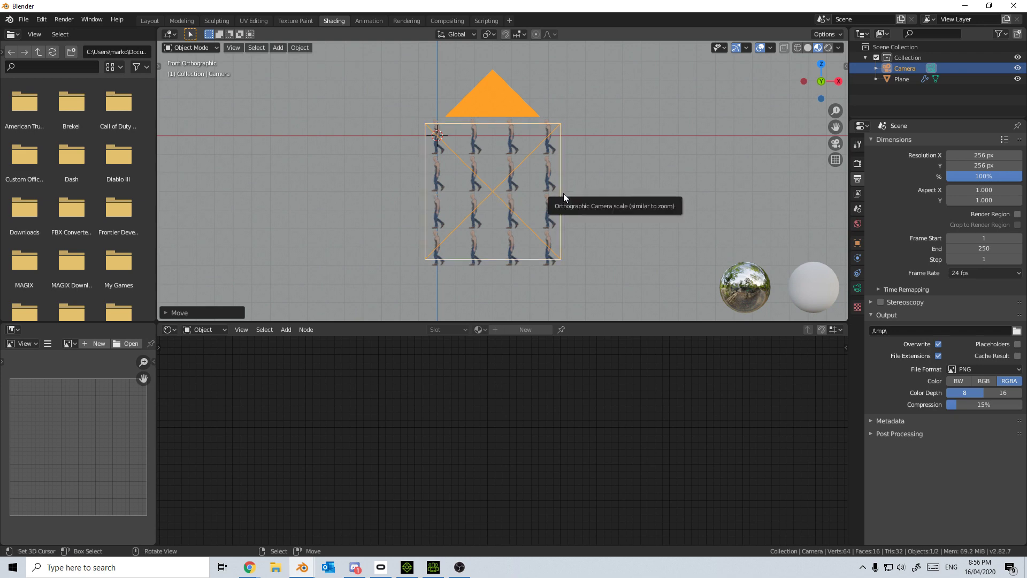
Set the camera's orthographic scale to 8 so its frame covers the whole 4 × 4 grid.
left_click(858, 288)
left_click(978, 192)
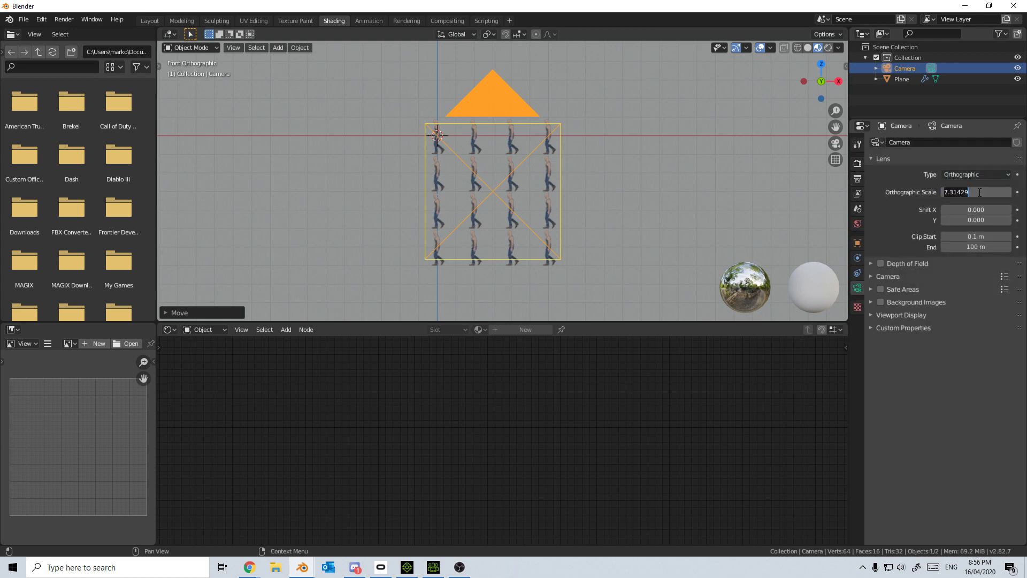
type("8")
key("Return")
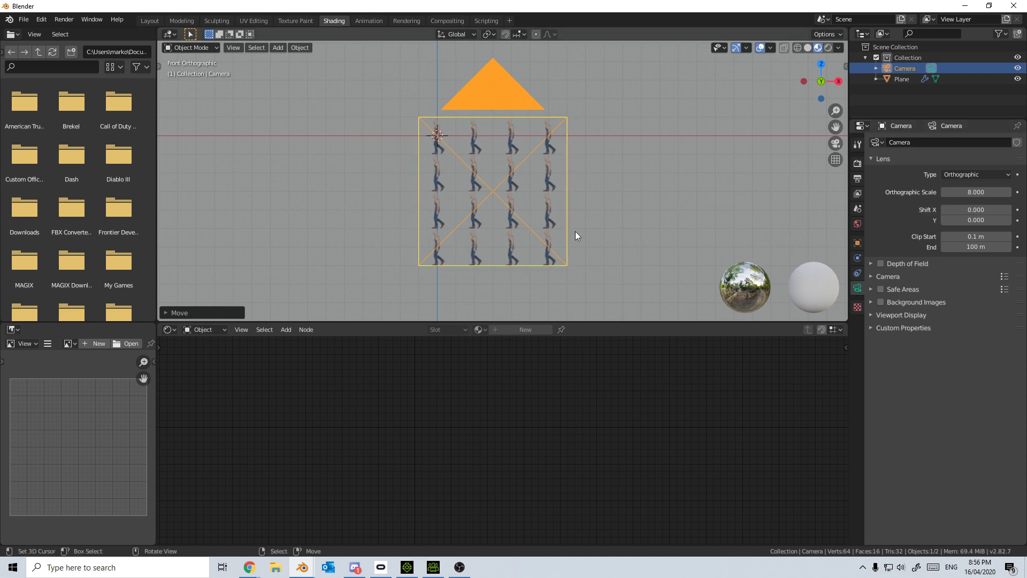
Apply both Array modifiers on the sprite plane to turn the grid into real geometry.
left_click(452, 132)
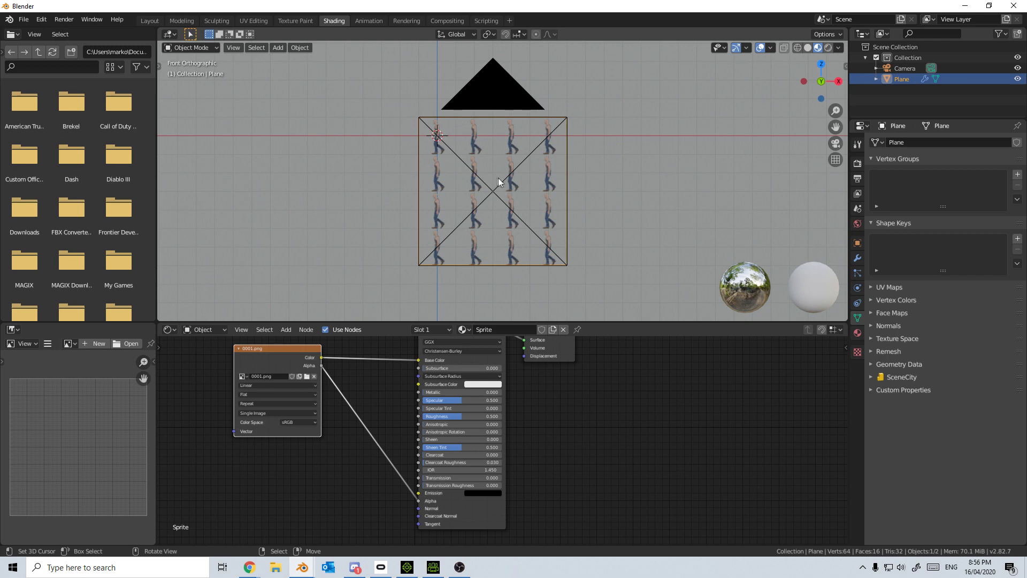
left_click(857, 259)
left_click(904, 175)
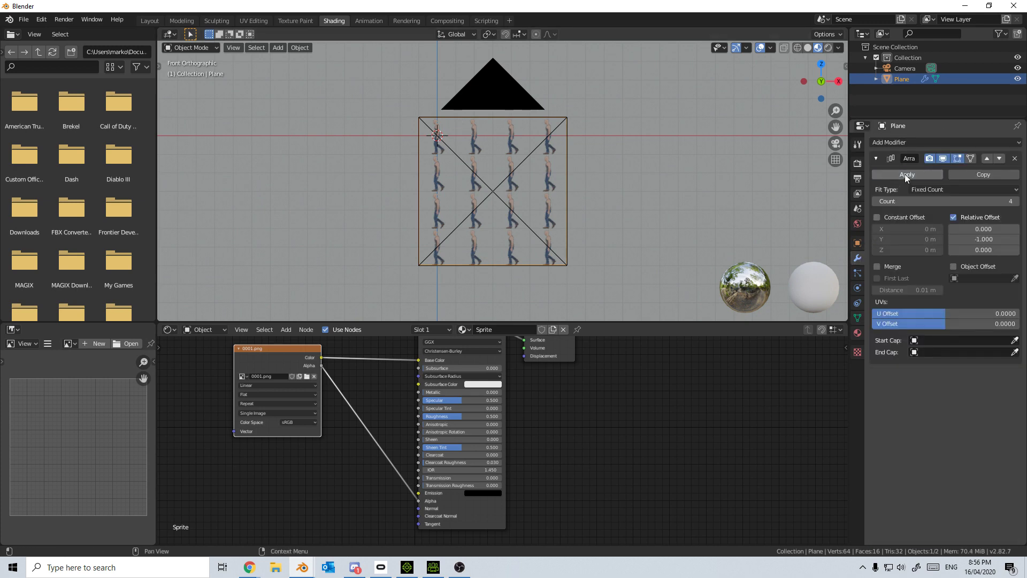
left_click(904, 175)
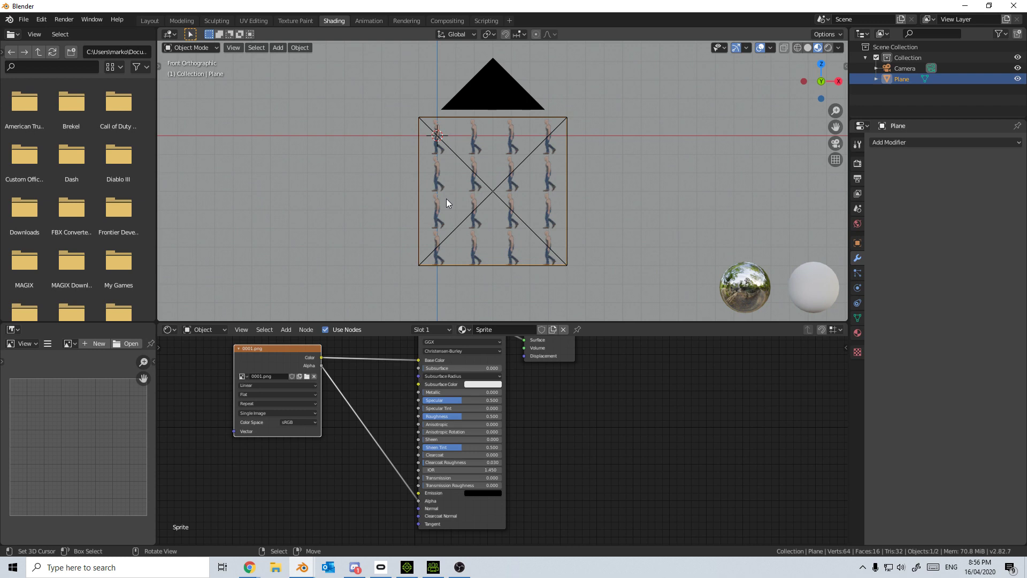
Separate the plane grid by loose parts into individual planes, enlarge the outliner to list them, and return to Object Mode.
middle_click_drag(445, 198, 499, 205)
key("Tab")
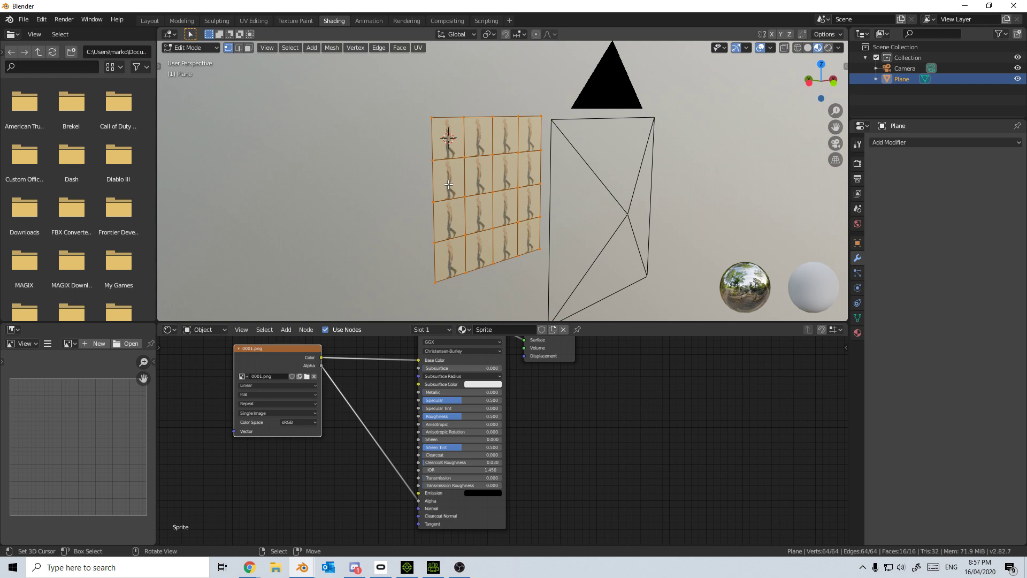
key("p")
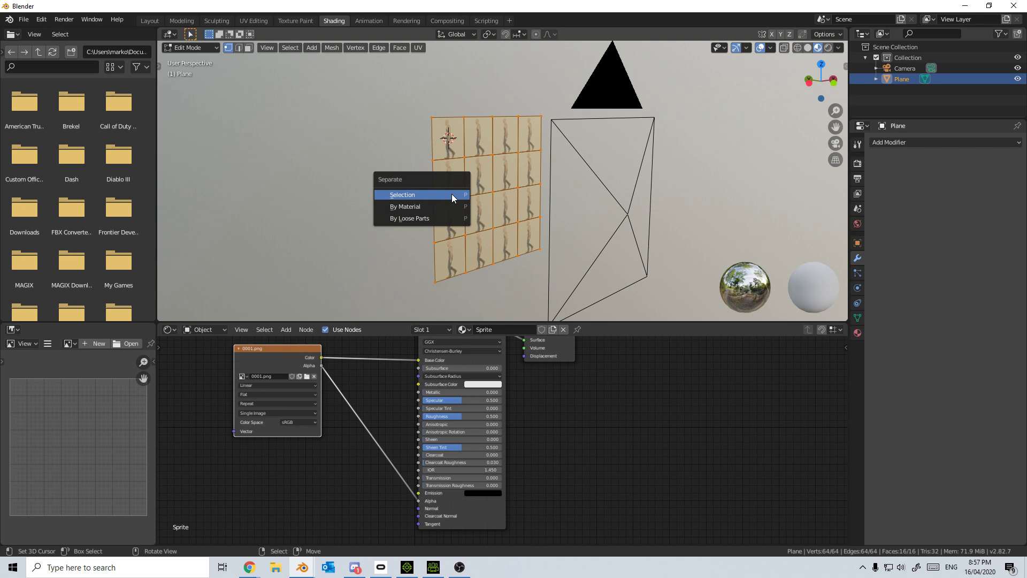
left_click(450, 223)
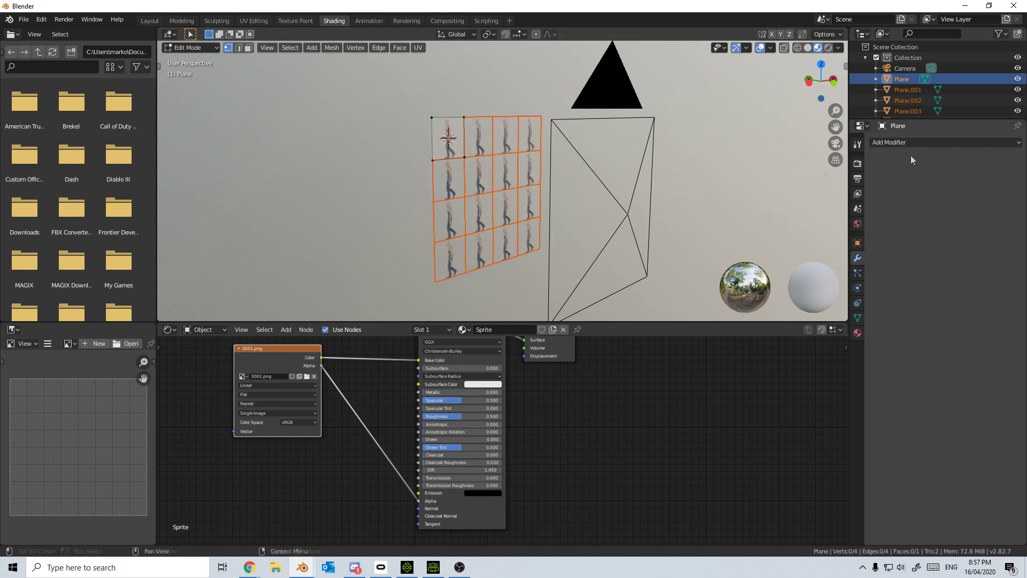
left_click_drag(937, 119, 936, 322)
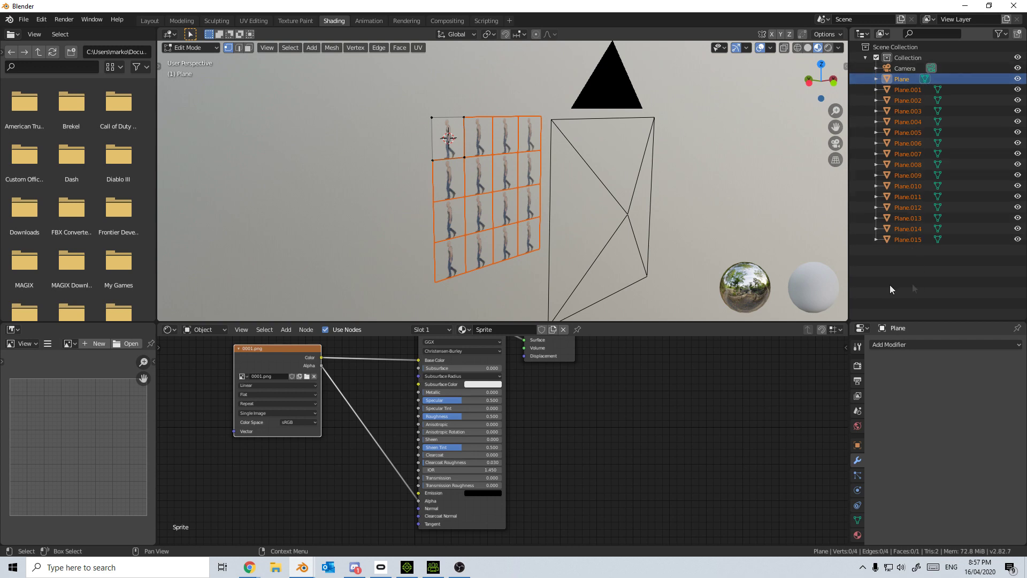
key("Tab")
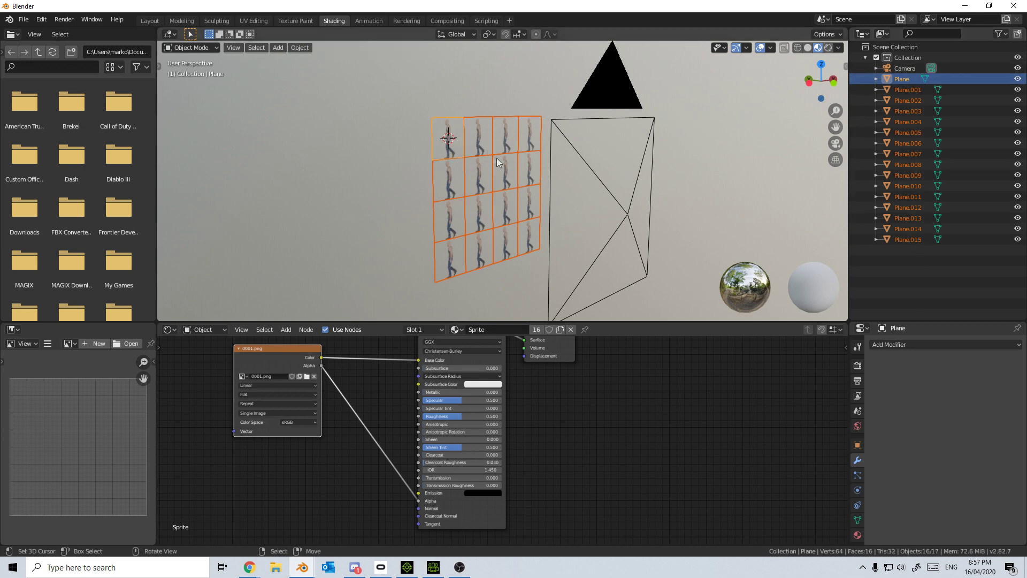
Give the second plane in the top row its own copy of the Sprite material and load 0002.png as its texture.
left_click(455, 142)
left_click(479, 142)
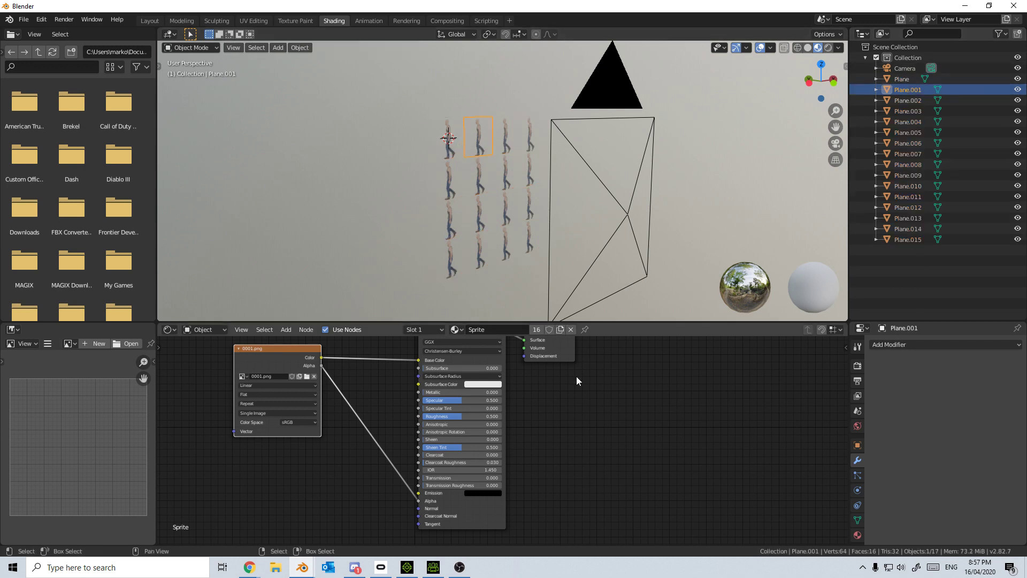
left_click(560, 329)
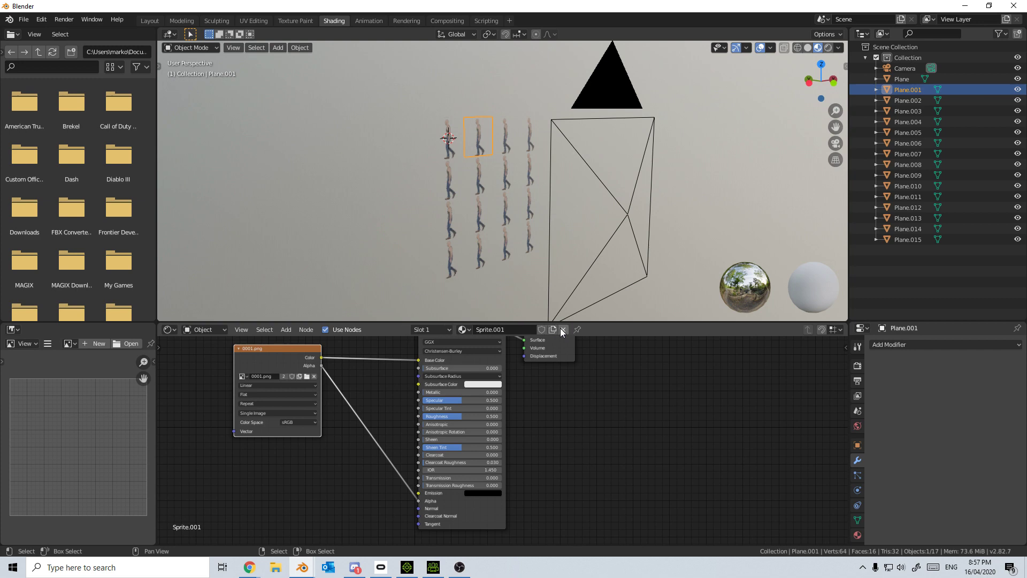
left_click(307, 376)
double_click(366, 177)
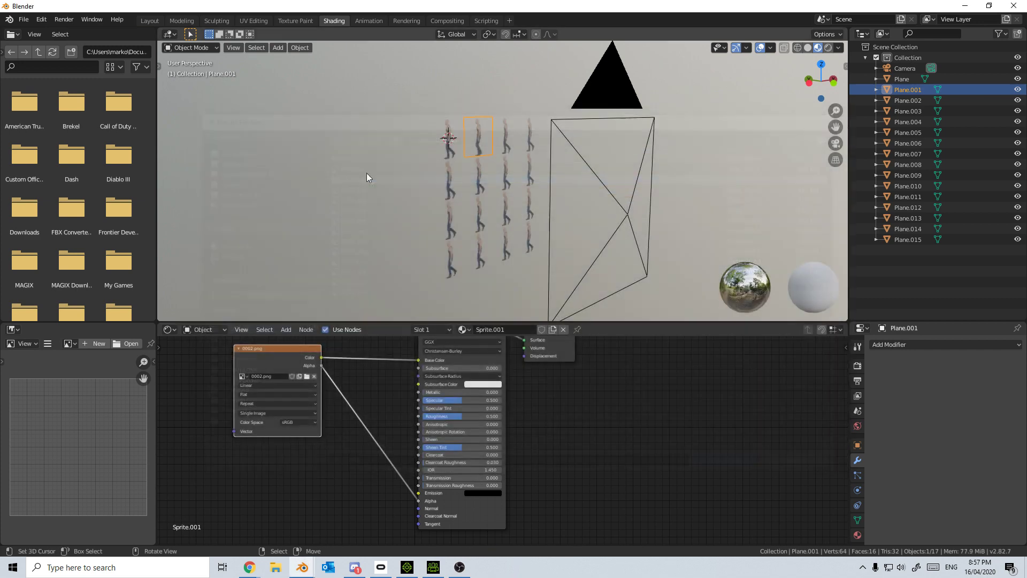
Give the third plane in the top row its own copy of the Sprite material and load 0003.png as its texture.
left_click(508, 139)
left_click(560, 329)
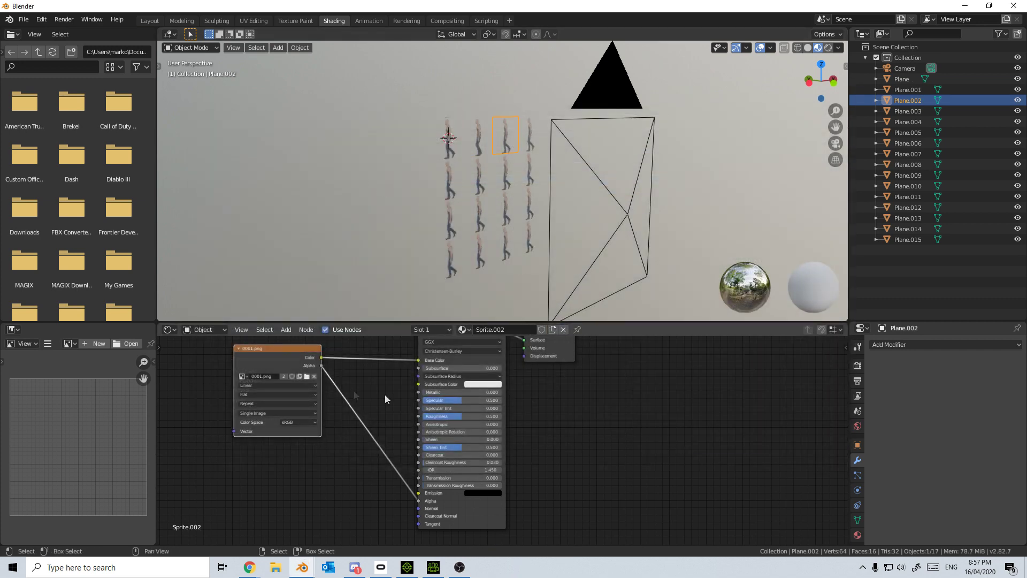
left_click(307, 376)
left_click(381, 187)
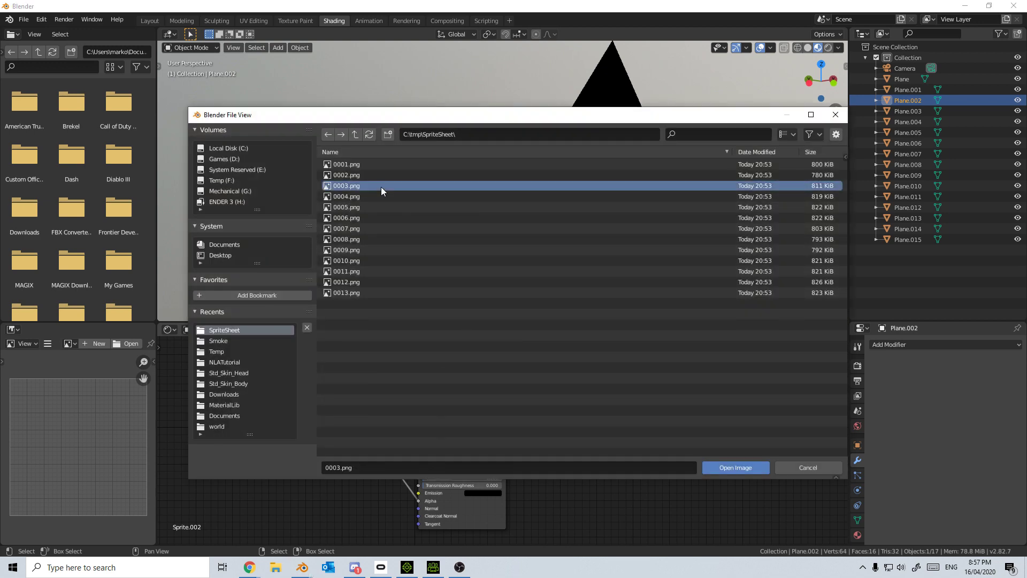
double_click(381, 187)
Make the fourth top-row plane's Sprite material a separate copy using 0004.png, and select the first plane of the second row.
left_click(529, 137)
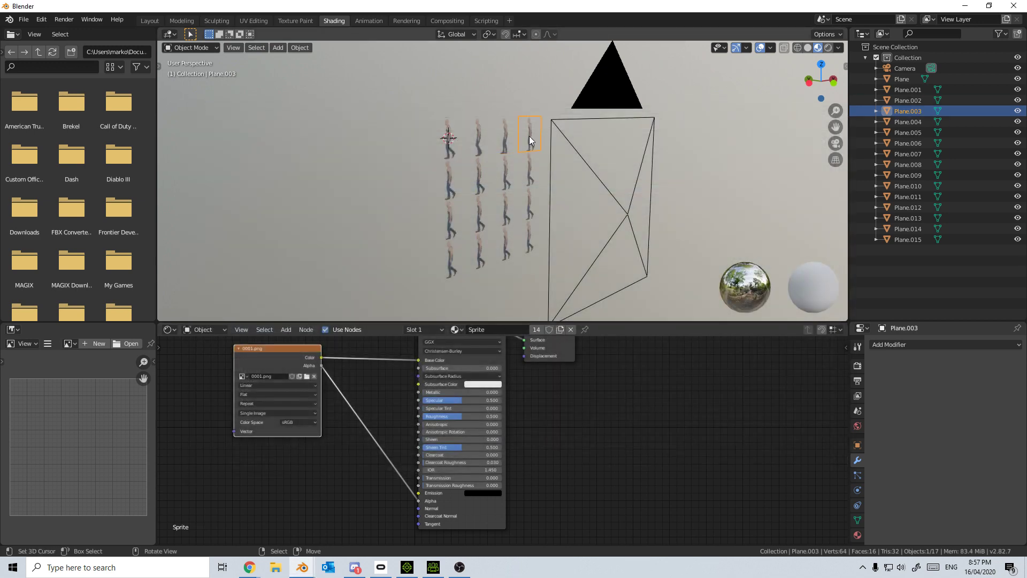
left_click(556, 329)
left_click(308, 376)
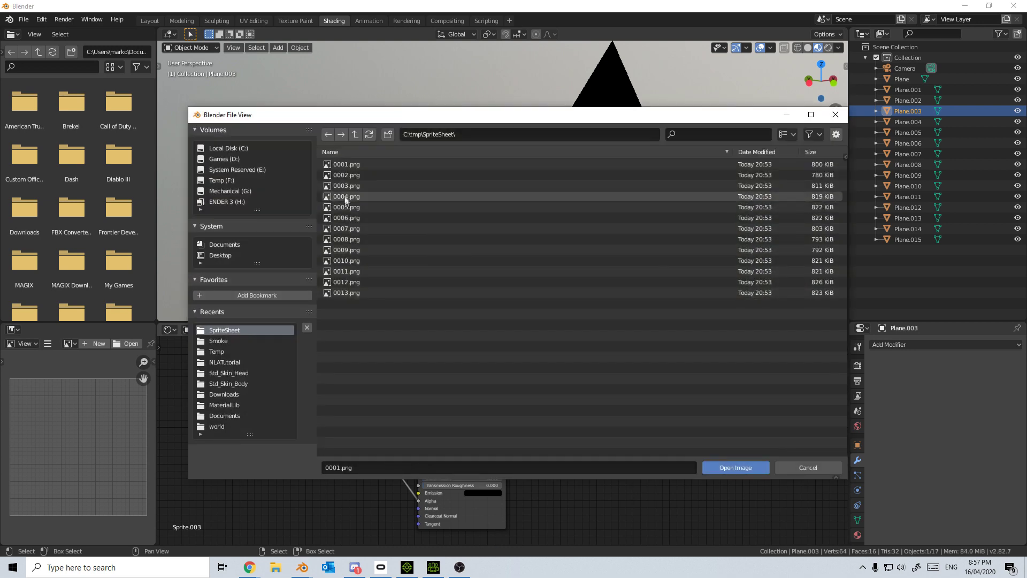
double_click(355, 197)
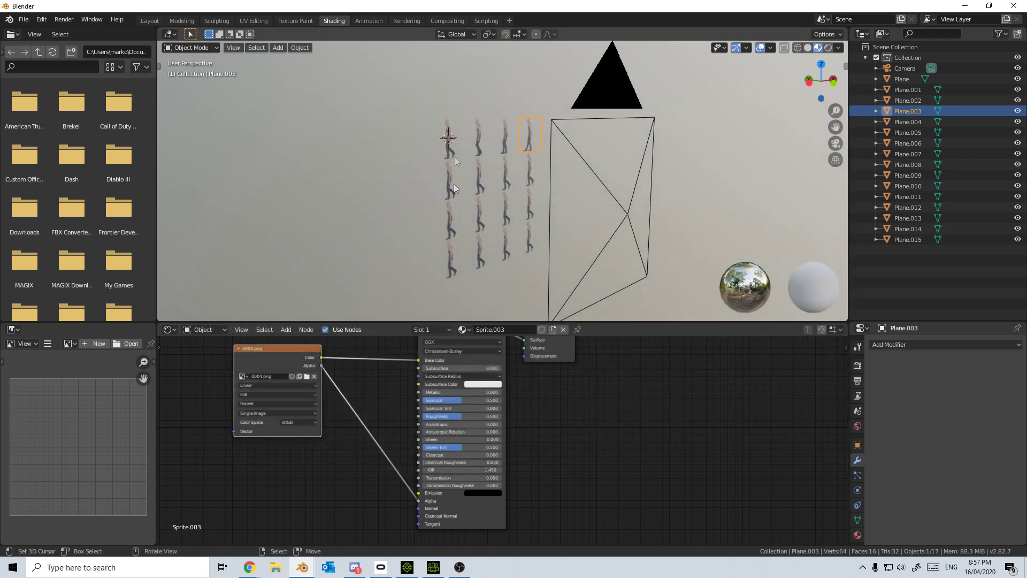
left_click(449, 181)
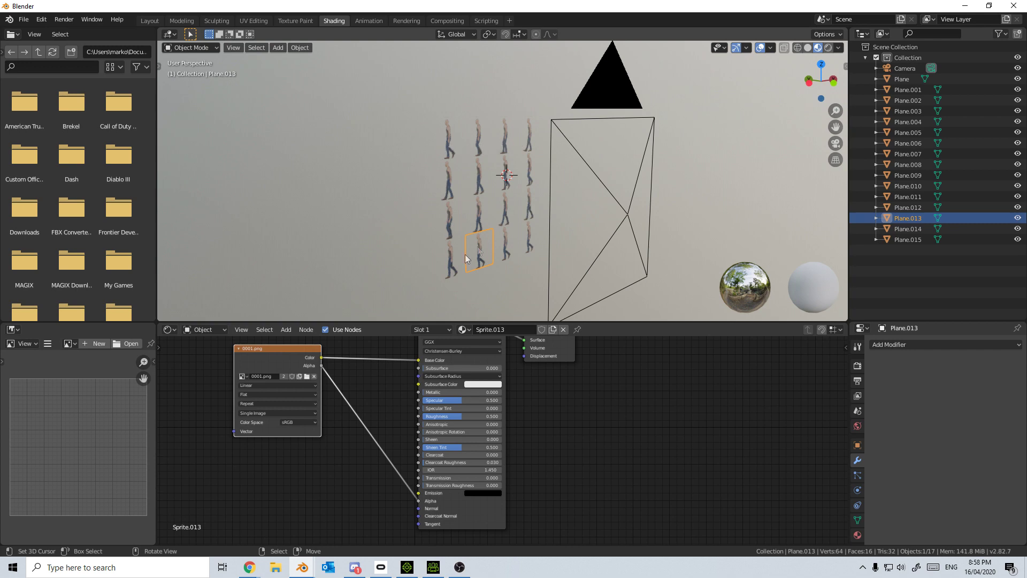
Delete the last three unused planes in the bottom row and view the sprite grid through the camera.
middle_click_drag(485, 263, 488, 262)
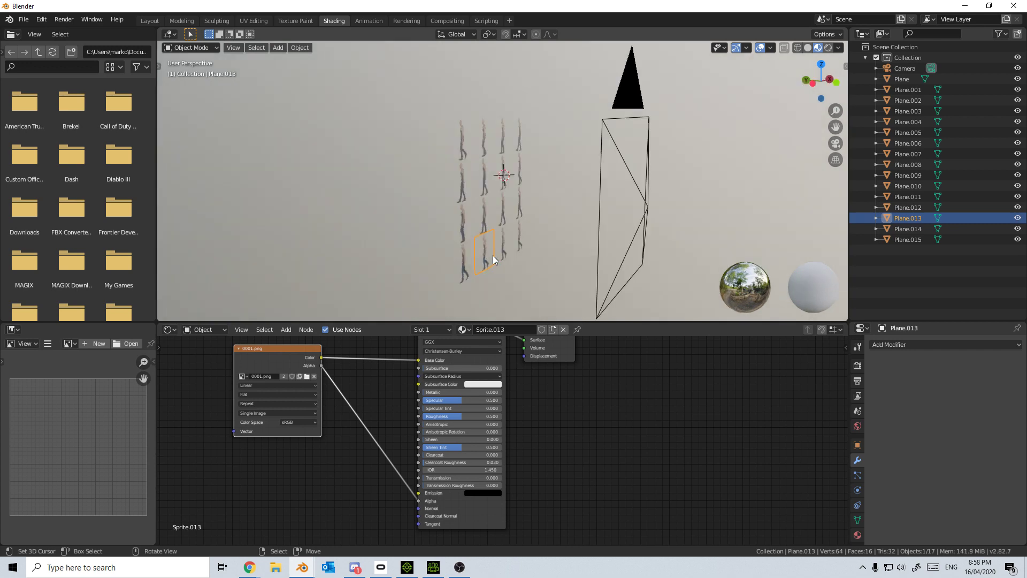
key("Delete")
left_click(506, 249)
key("Delete")
left_click(524, 243)
key("Delete")
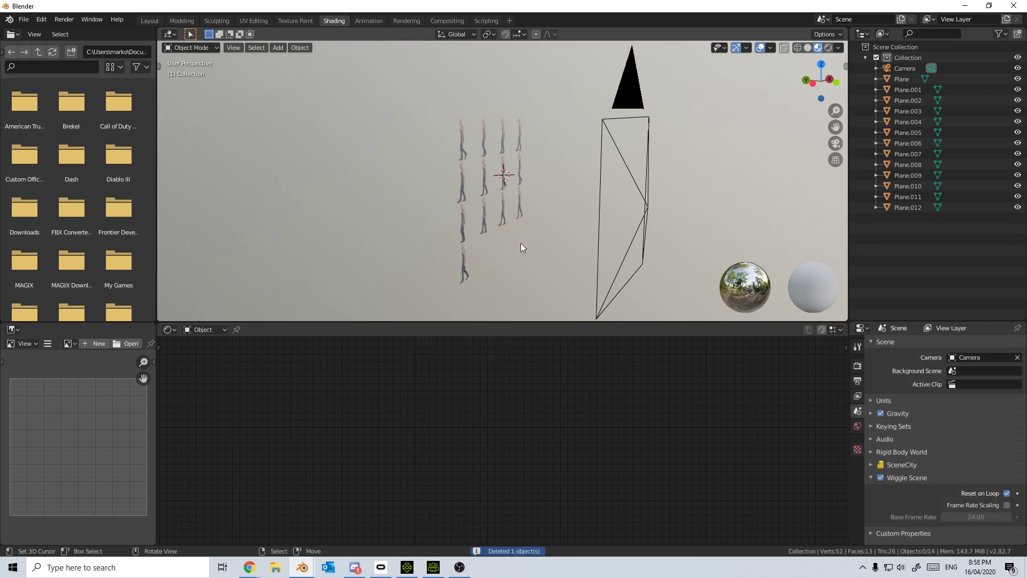
key("KP_0")
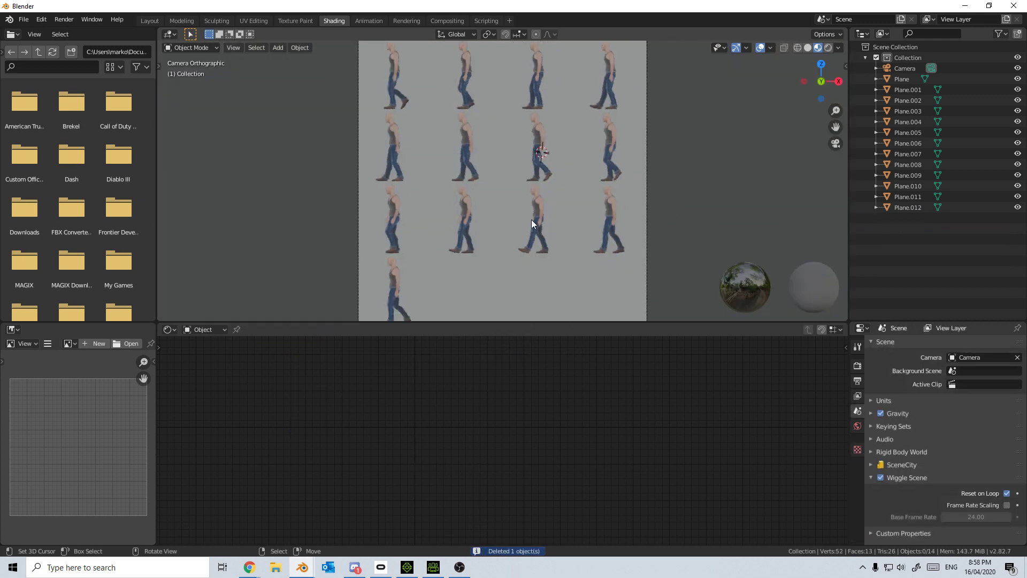
scroll(532, 223, "down", 2)
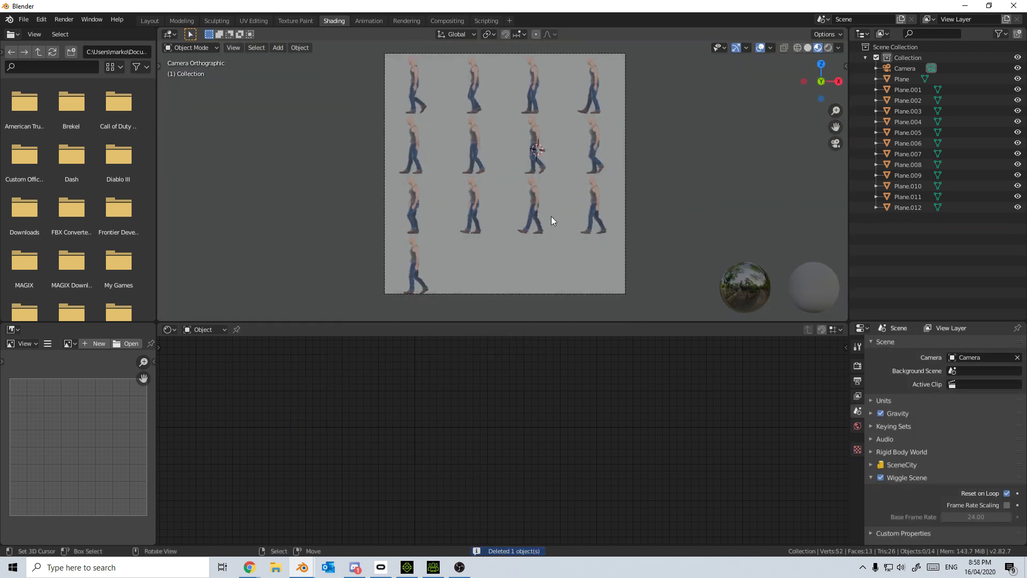
Enable the transparent film background in the Eevee render settings.
left_click(857, 366)
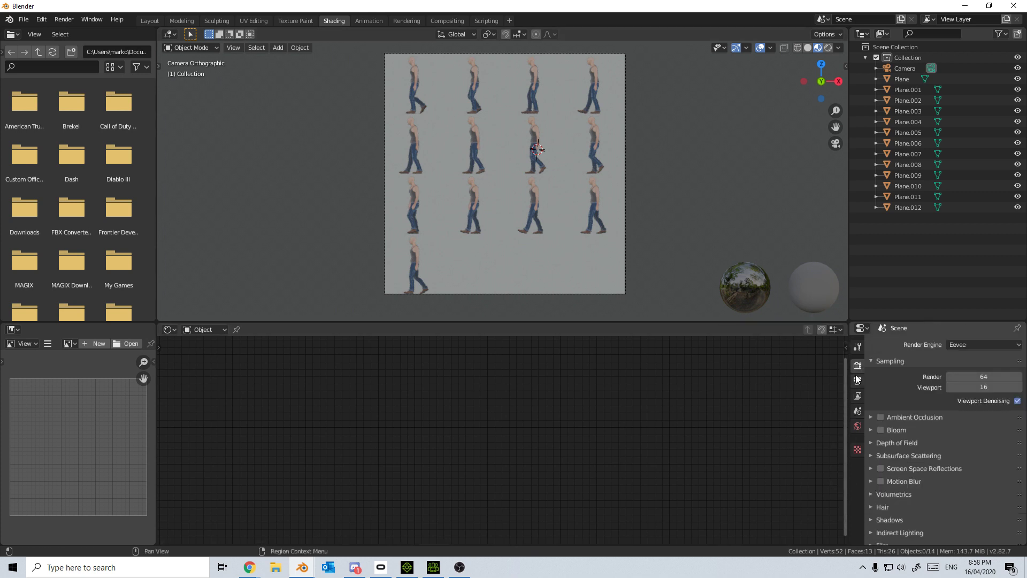
scroll(884, 515, "down", 2)
left_click(871, 502)
scroll(871, 502, "down", 2)
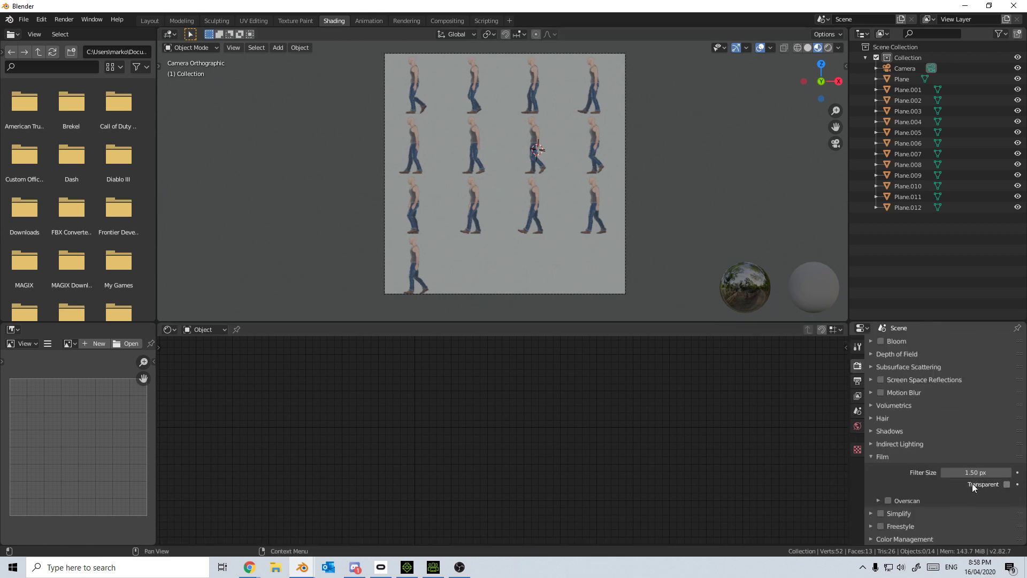
left_click(1007, 484)
Set the world surface to Emission and make its colour white.
left_click(858, 426)
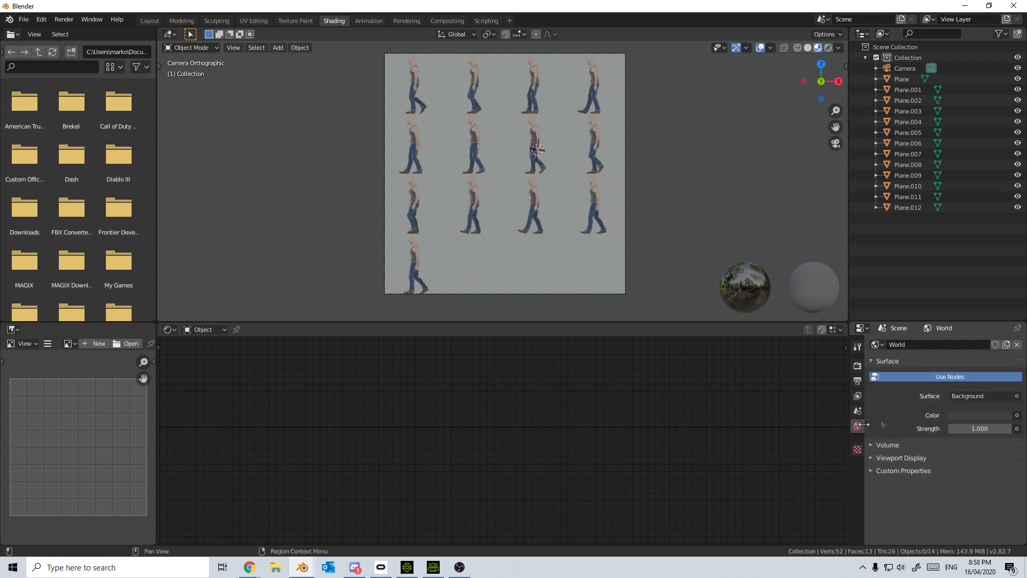
left_click(988, 396)
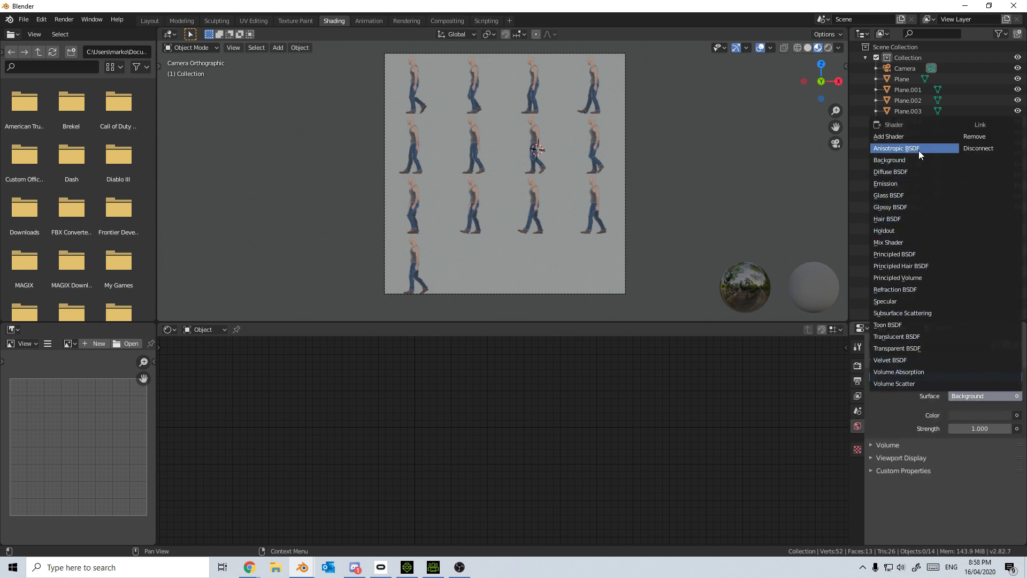
left_click(911, 183)
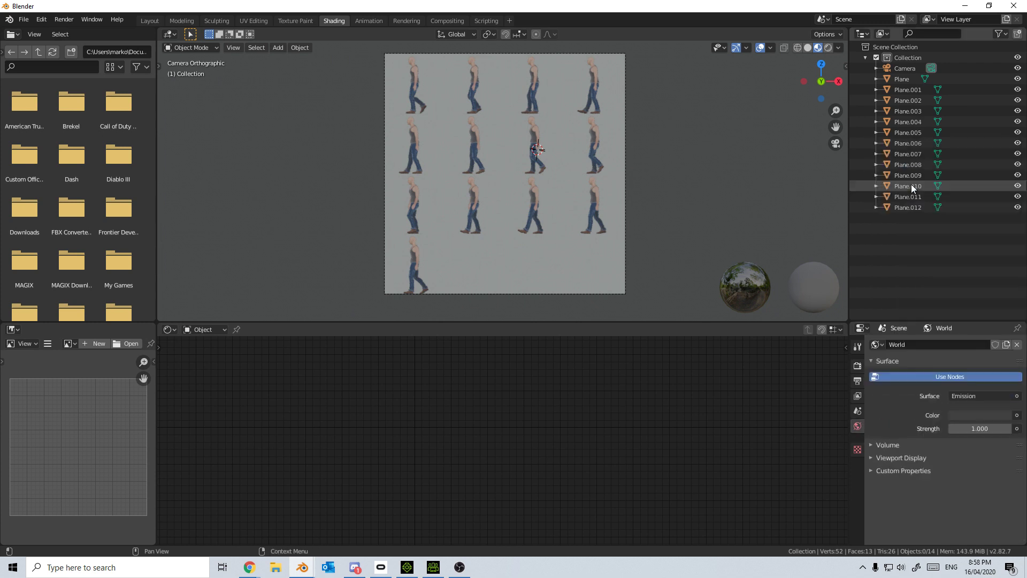
left_click(975, 414)
left_click_drag(958, 388, 990, 388)
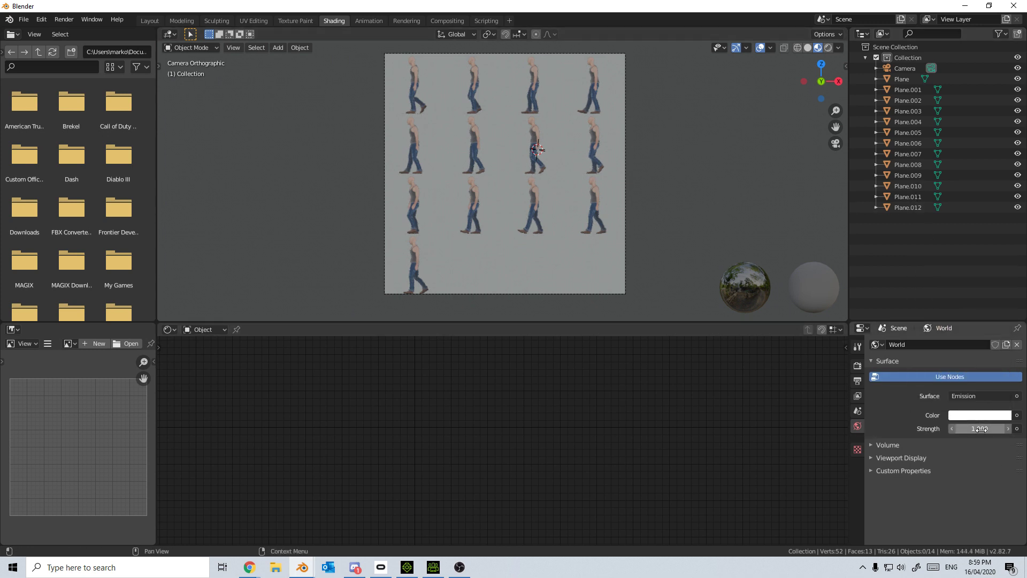
Render the sprite sheet at 256 px and reposition and enlarge the render window.
key("F12")
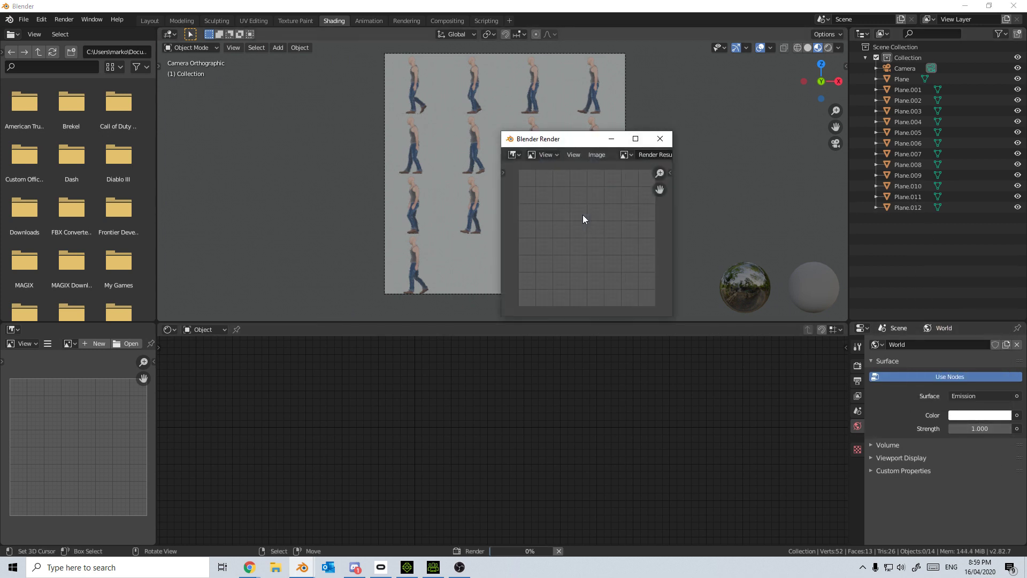
left_click_drag(588, 139, 461, 86)
left_click_drag(532, 272, 701, 391)
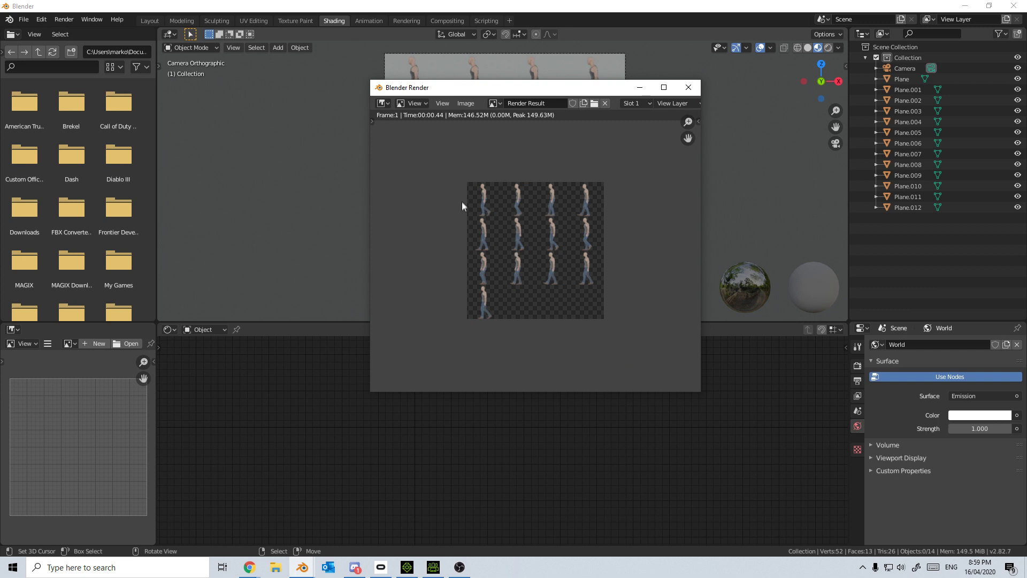
Set the render resolution to 1024 px in both X and Y, render the sprite sheet again, and reposition the render window.
left_click(858, 366)
left_click(858, 351)
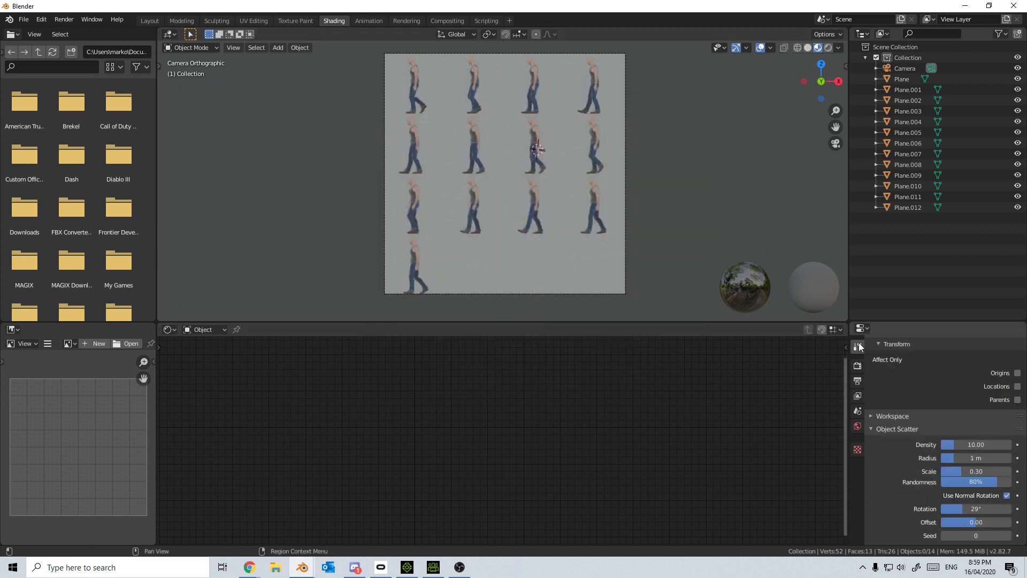
left_click(859, 380)
left_click(962, 362)
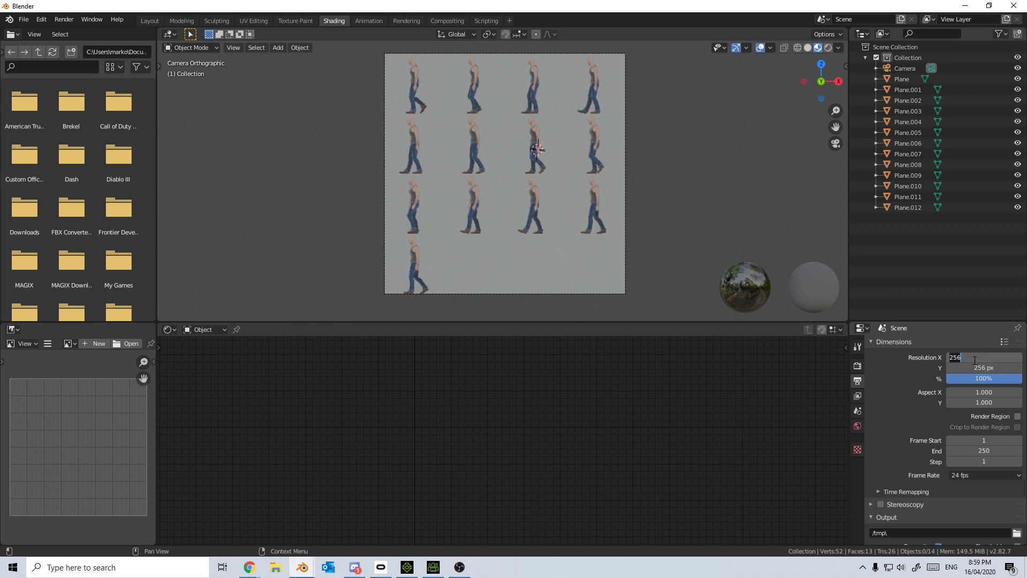
type("1024")
key("Return")
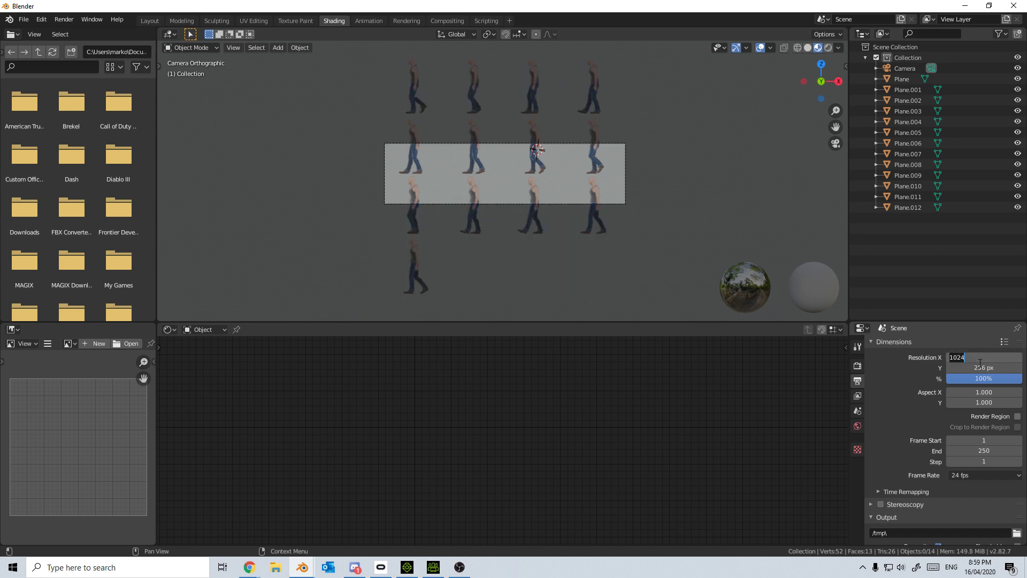
left_click(984, 368)
type("1024")
key("Return")
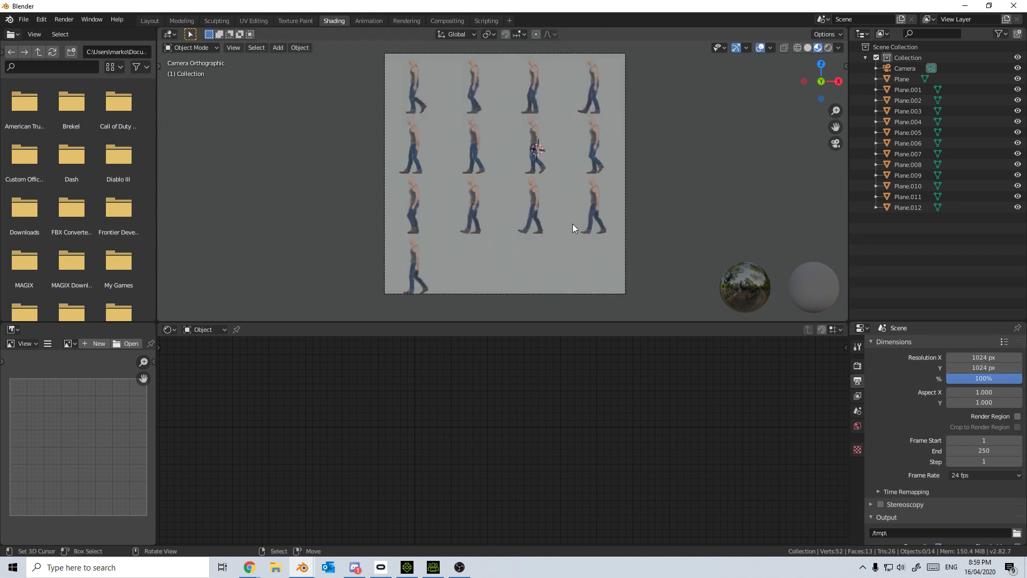
key("F12")
left_click_drag(659, 83, 531, 16)
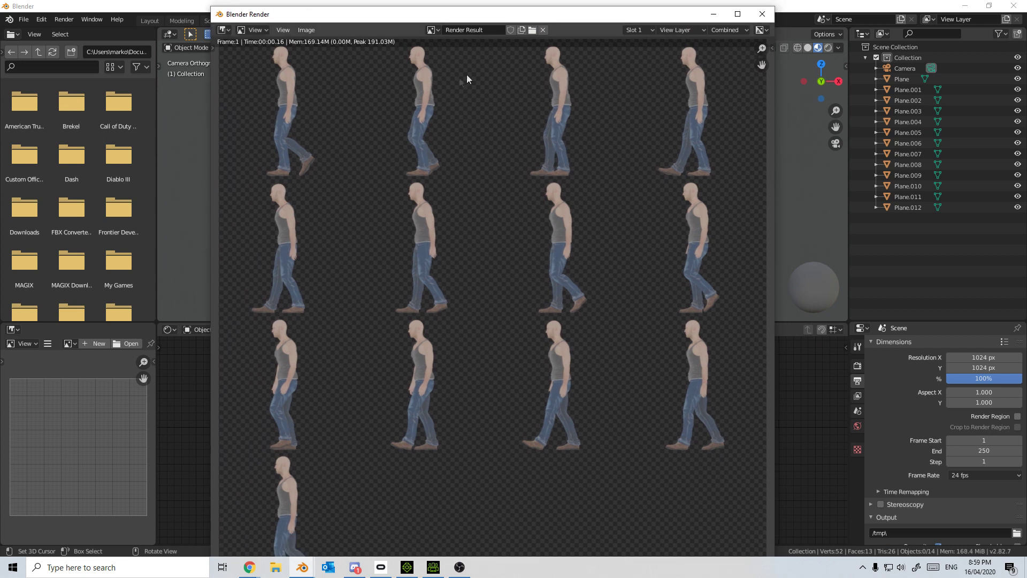